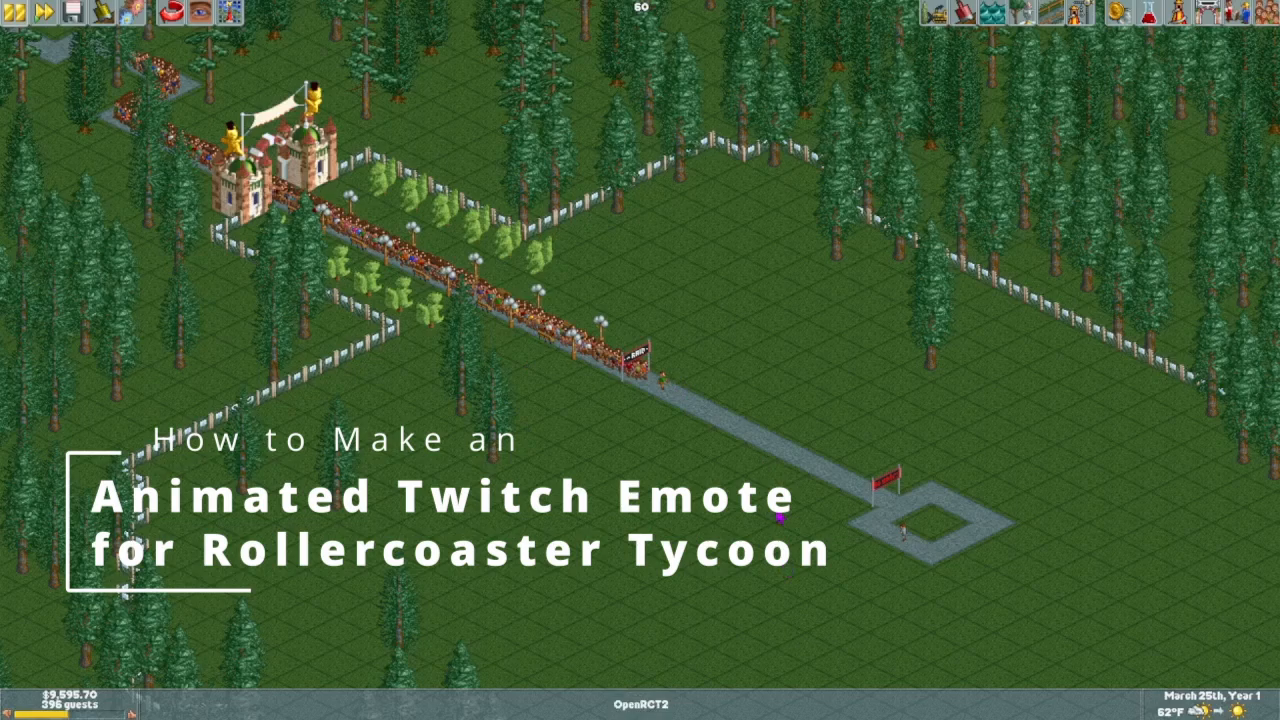
- Check the debugging tools setting in the game's advanced options
{"action": "left_click_drag", "start_coordinate": [831, 408], "coordinate": [920, 463]}
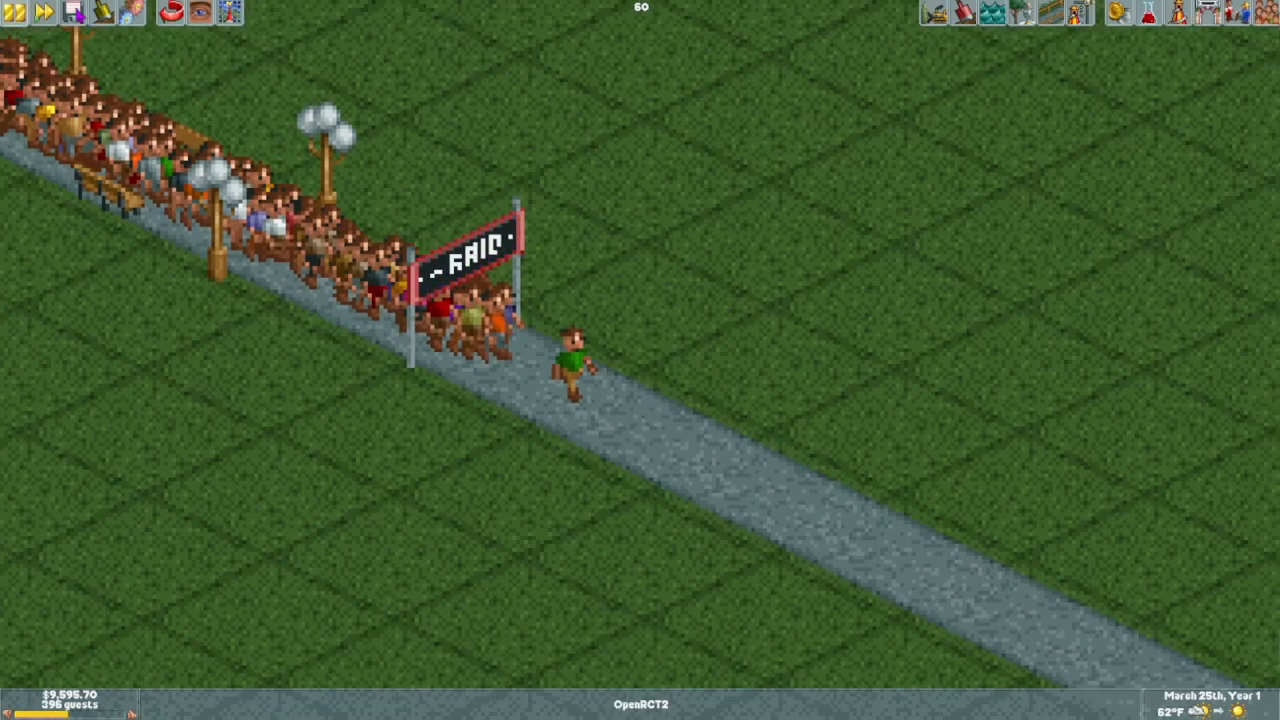
{"action": "left_click", "coordinate": [73, 12]}
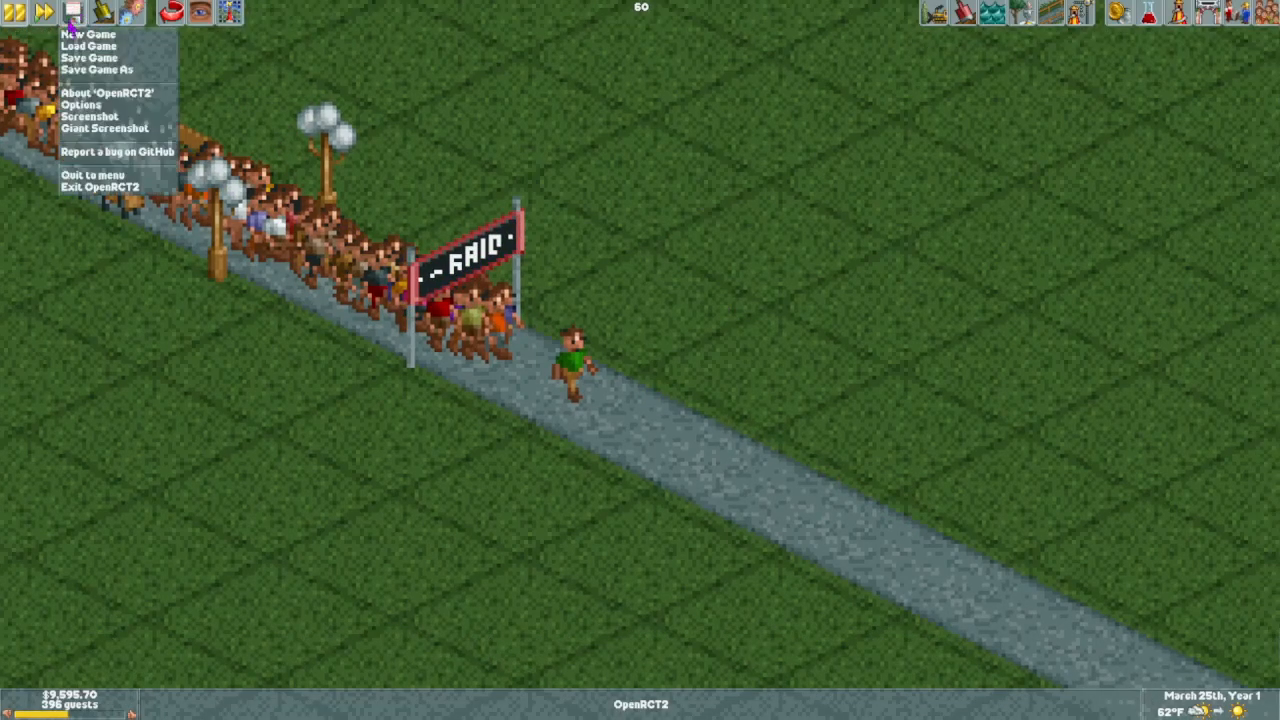
{"action": "left_click", "coordinate": [81, 104]}
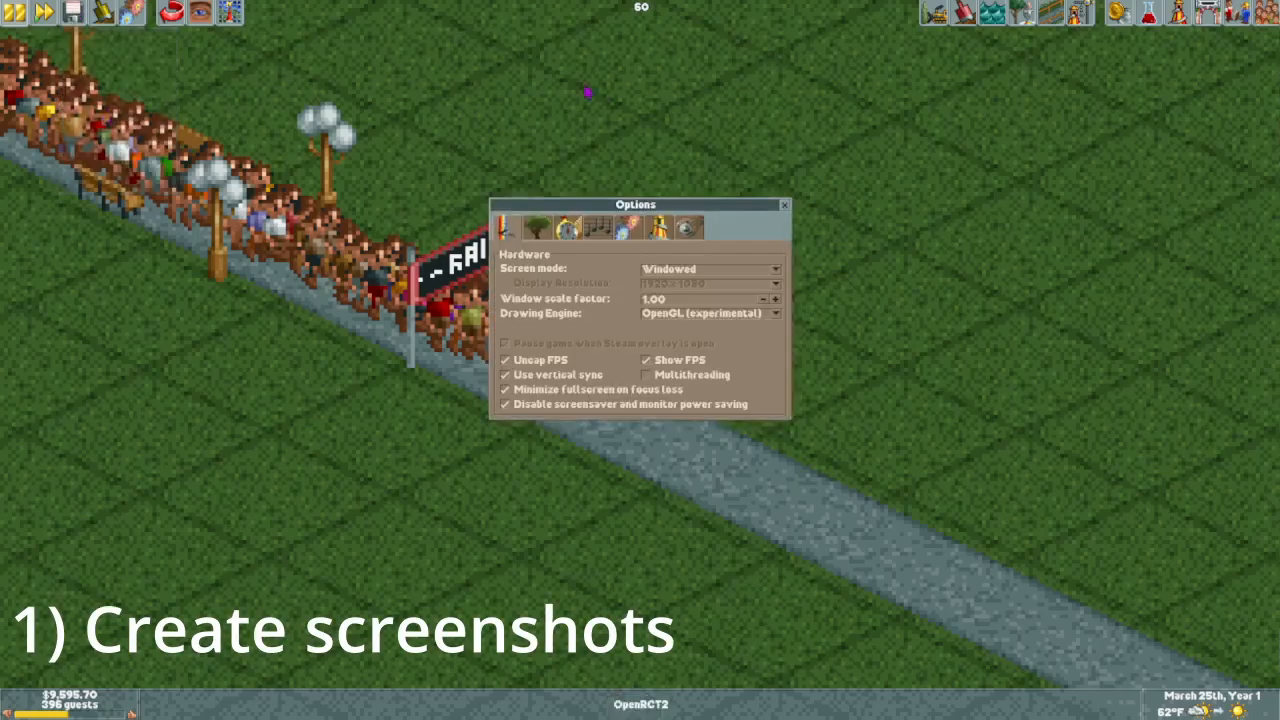
{"action": "left_click", "coordinate": [692, 232]}
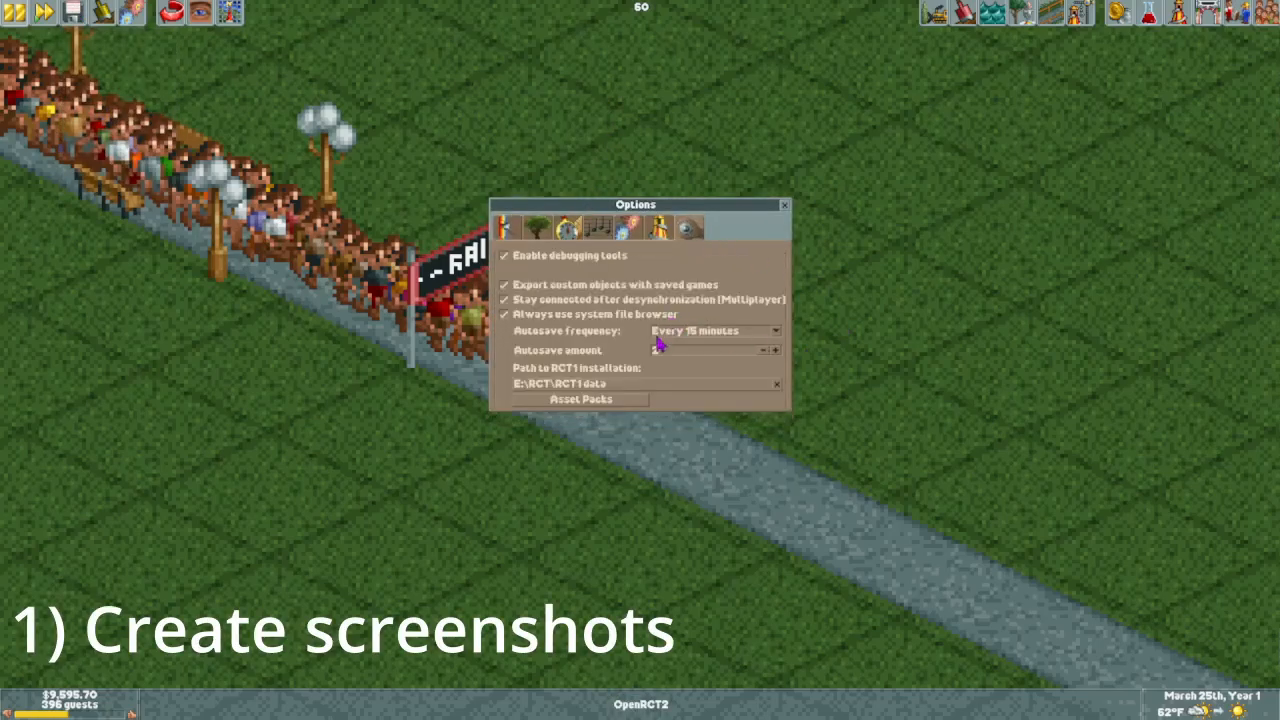
- Review the keyboard shortcuts for advancing to the next tick and taking a screenshot, and close the settings windows
{"action": "left_click", "coordinate": [627, 228]}
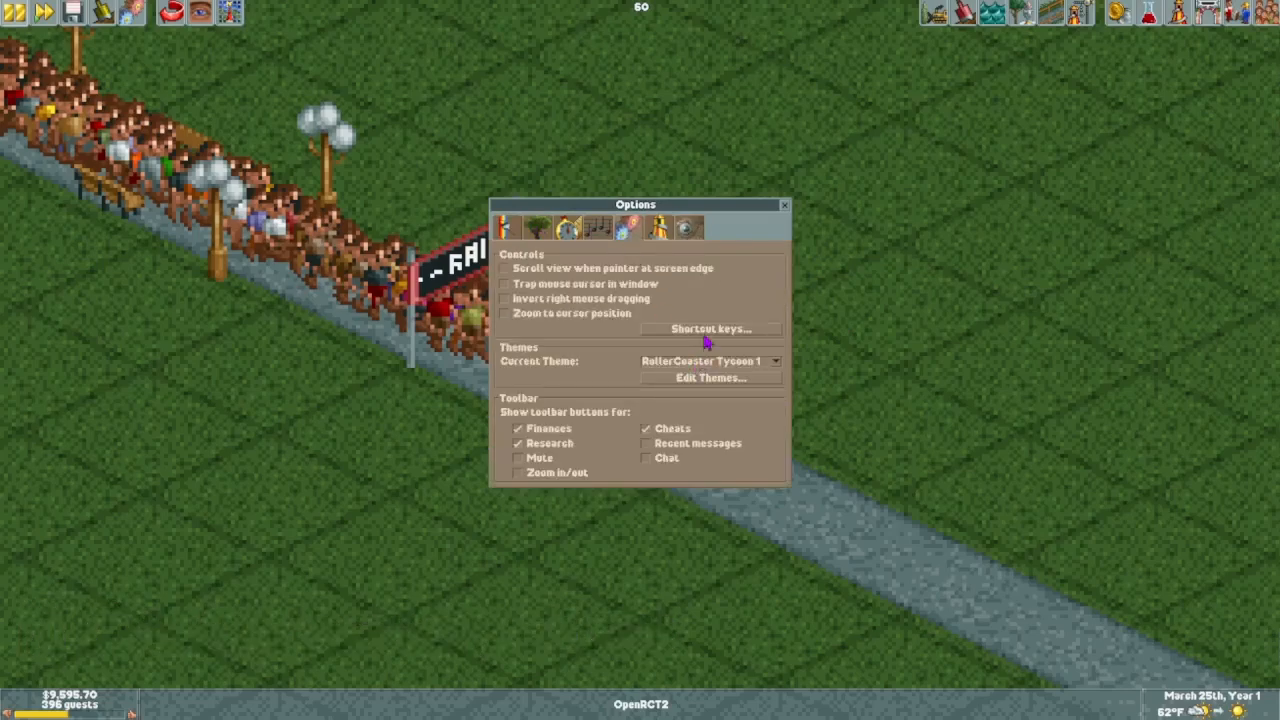
{"action": "left_click", "coordinate": [709, 330]}
{"action": "left_click", "coordinate": [68, 66]}
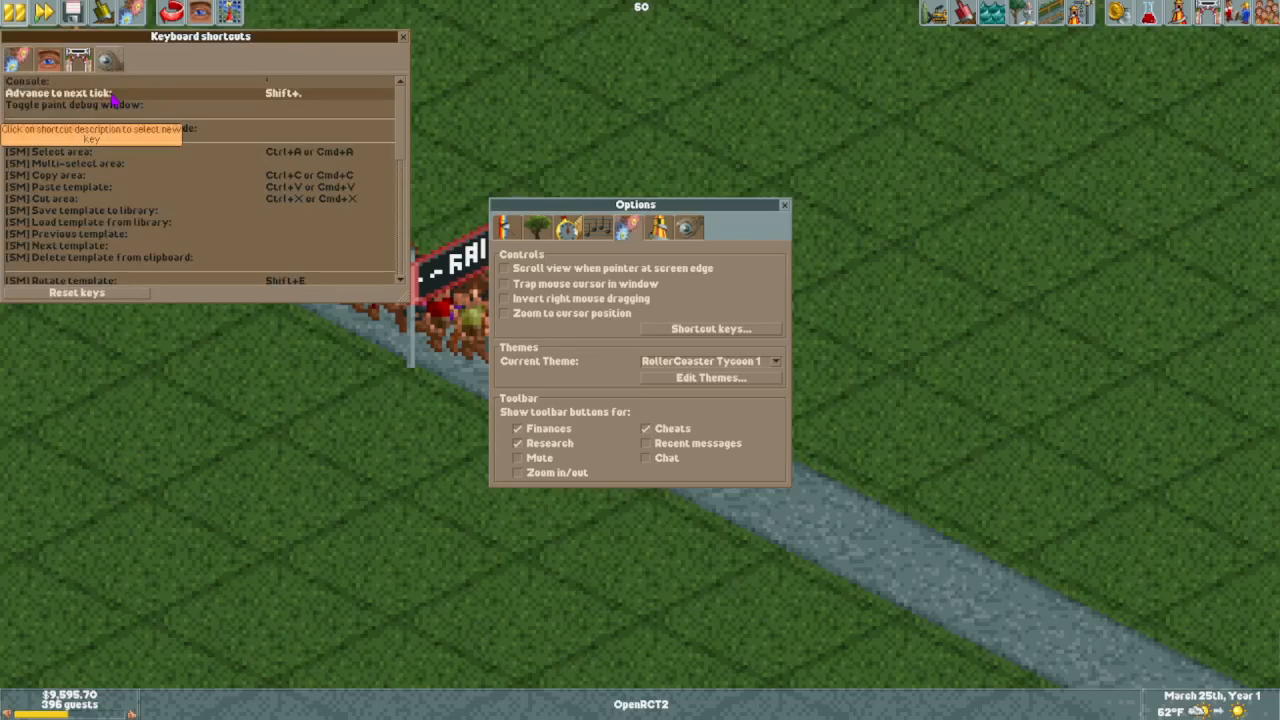
{"action": "left_click", "coordinate": [26, 62]}
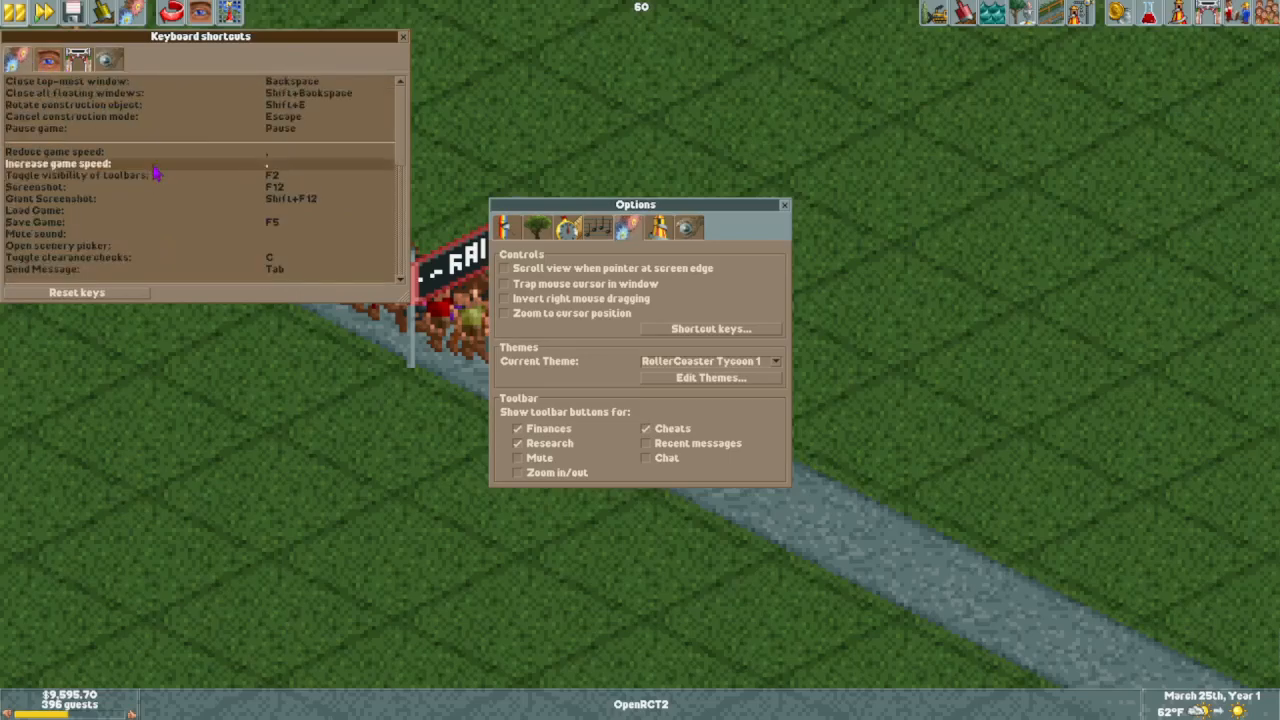
{"action": "left_click", "coordinate": [403, 37]}
{"action": "left_click", "coordinate": [785, 206]}
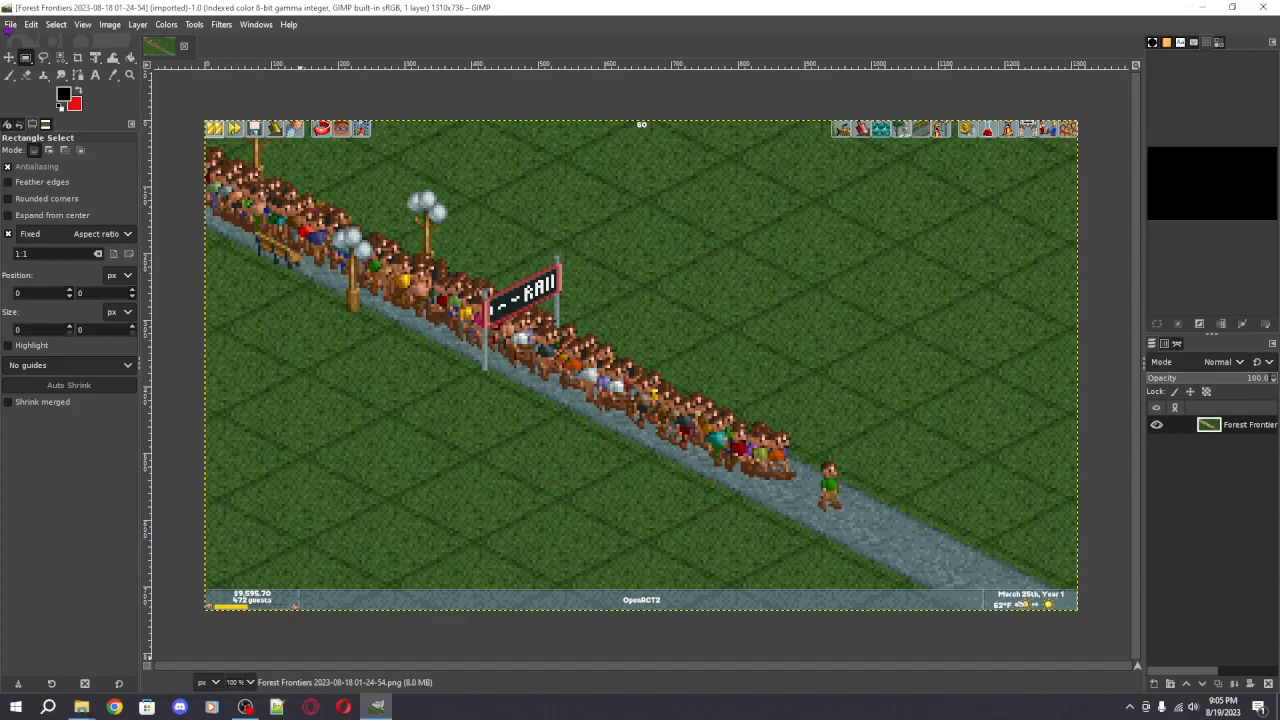
- In GIMP, import the remaining Forest Frontiers 2023-08-18 screenshots, up to 01-25-33, into the image as layers
{"action": "left_click", "coordinate": [10, 25]}
{"action": "left_click", "coordinate": [88, 95]}
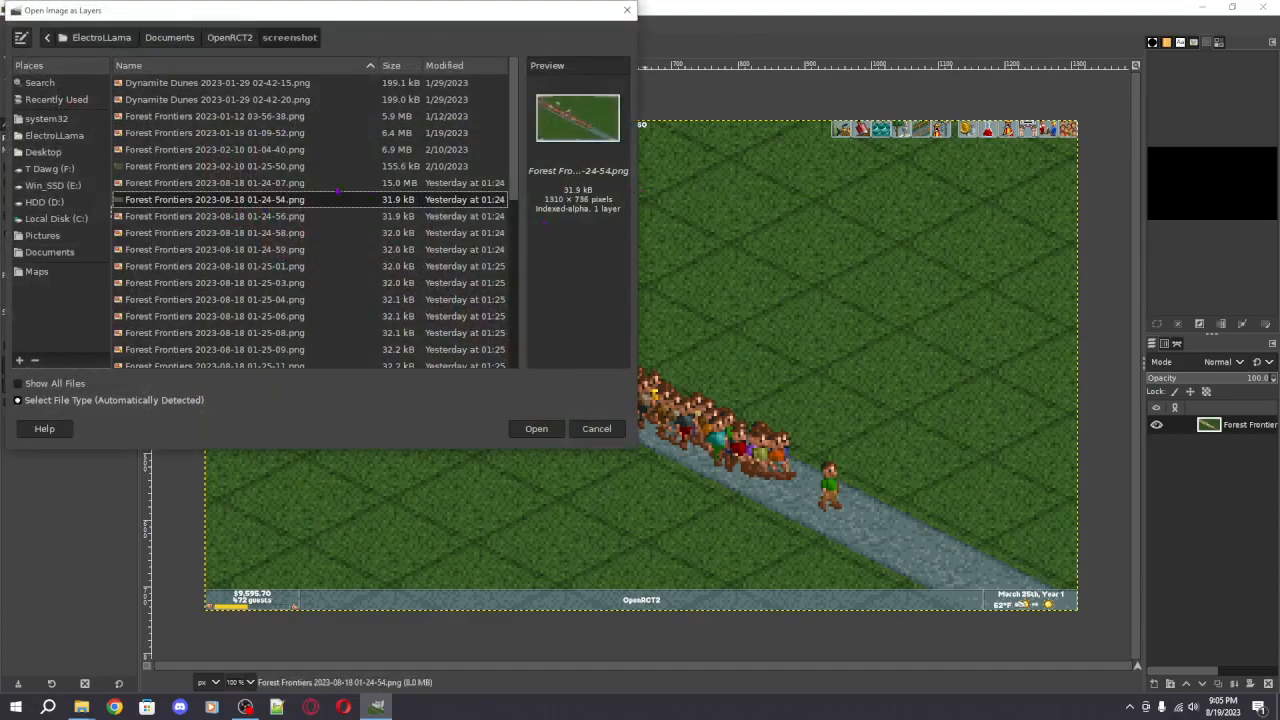
{"action": "left_click", "coordinate": [284, 184]}
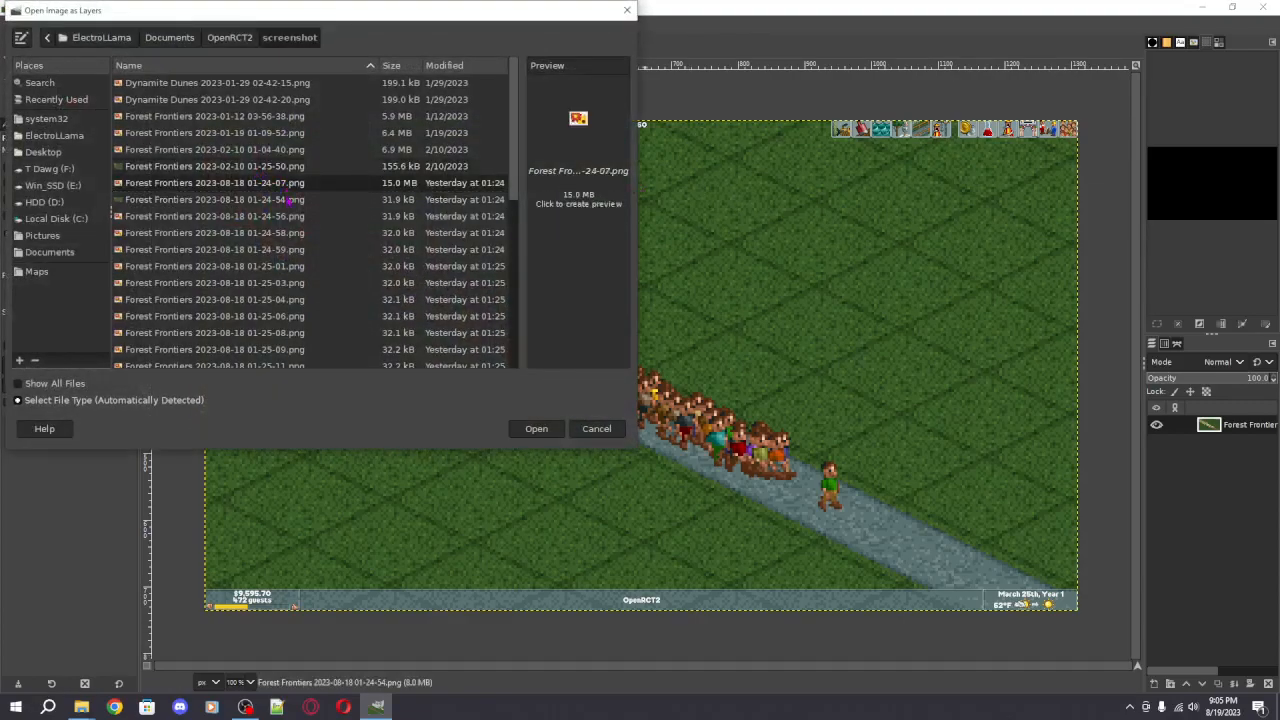
{"action": "scroll", "coordinate": [447, 240], "scroll_direction": "down", "scroll_amount": 5}
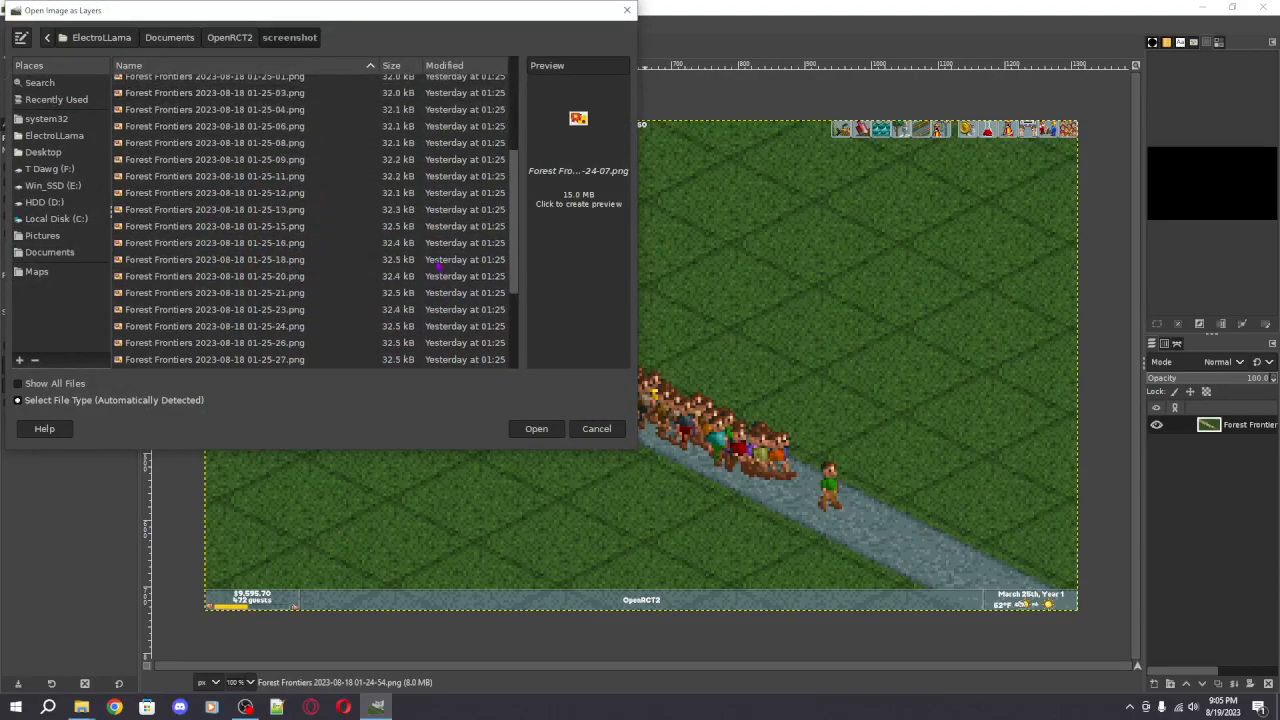
{"action": "left_click", "coordinate": [550, 437]}
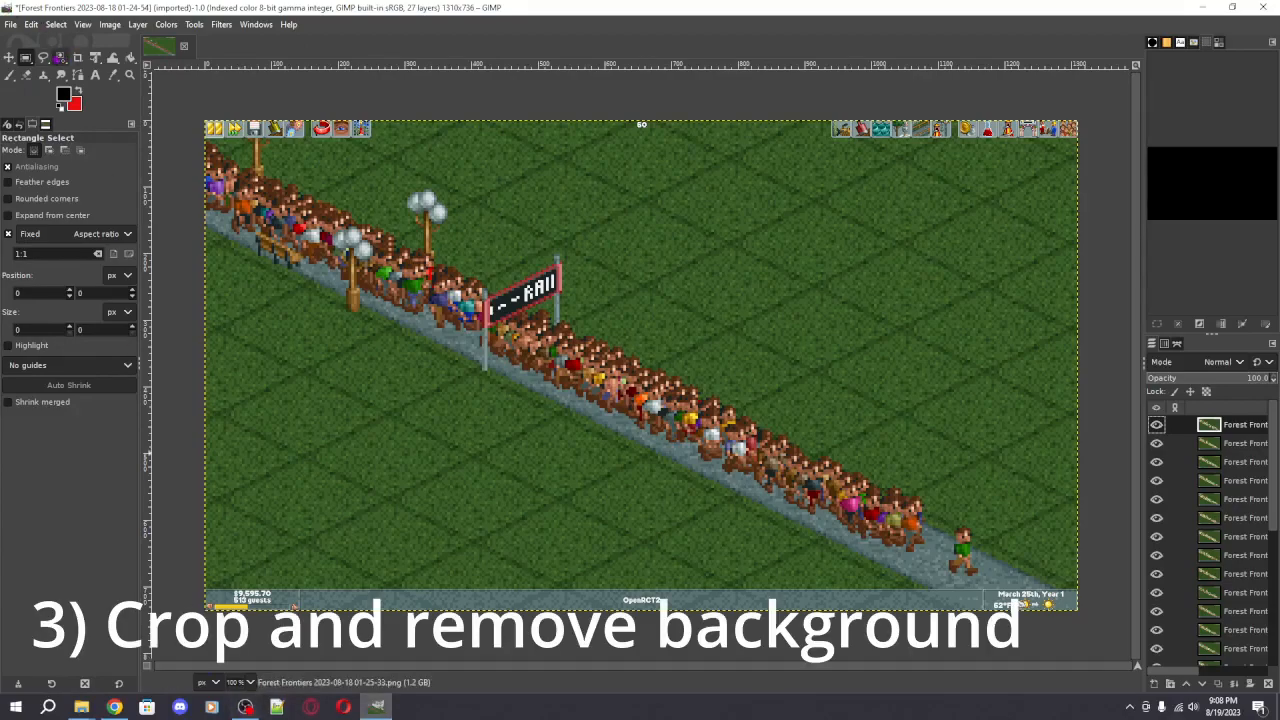
- Select a 1:1 square of about 203 × 203 px around the banner and the guests below it, and crop the image to it
{"action": "left_click", "coordinate": [62, 58]}
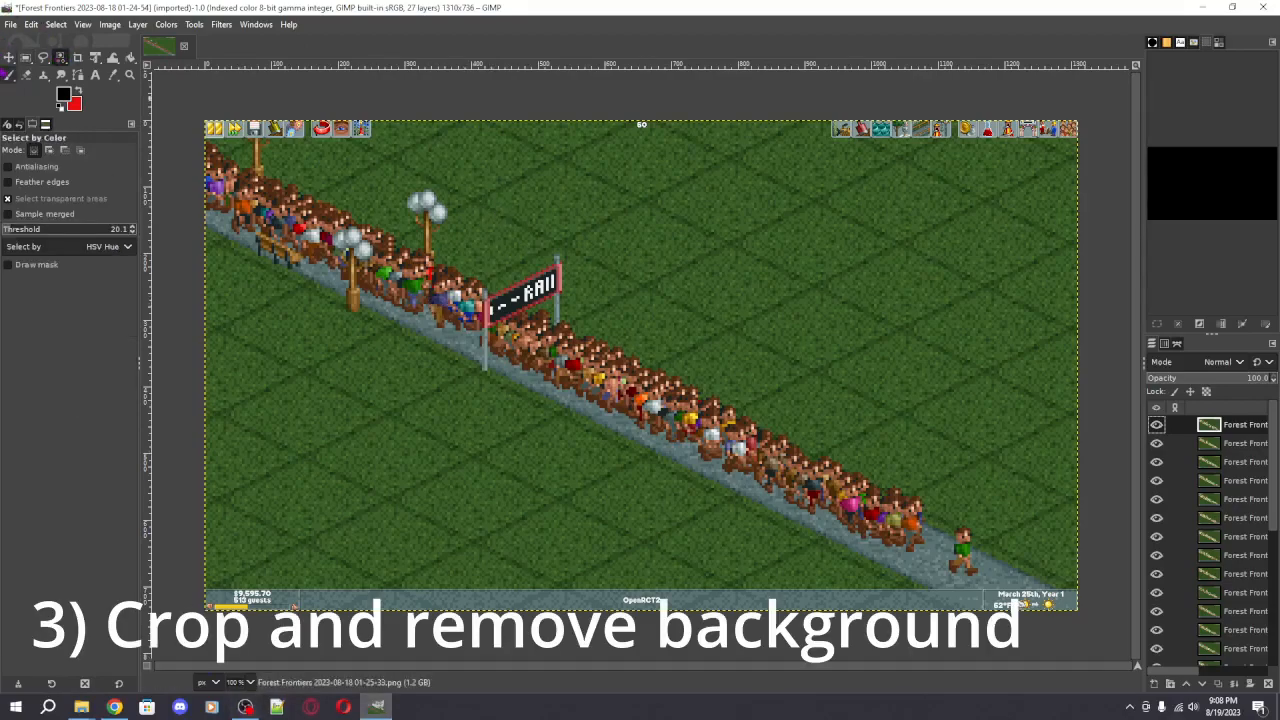
{"action": "left_click", "coordinate": [26, 57]}
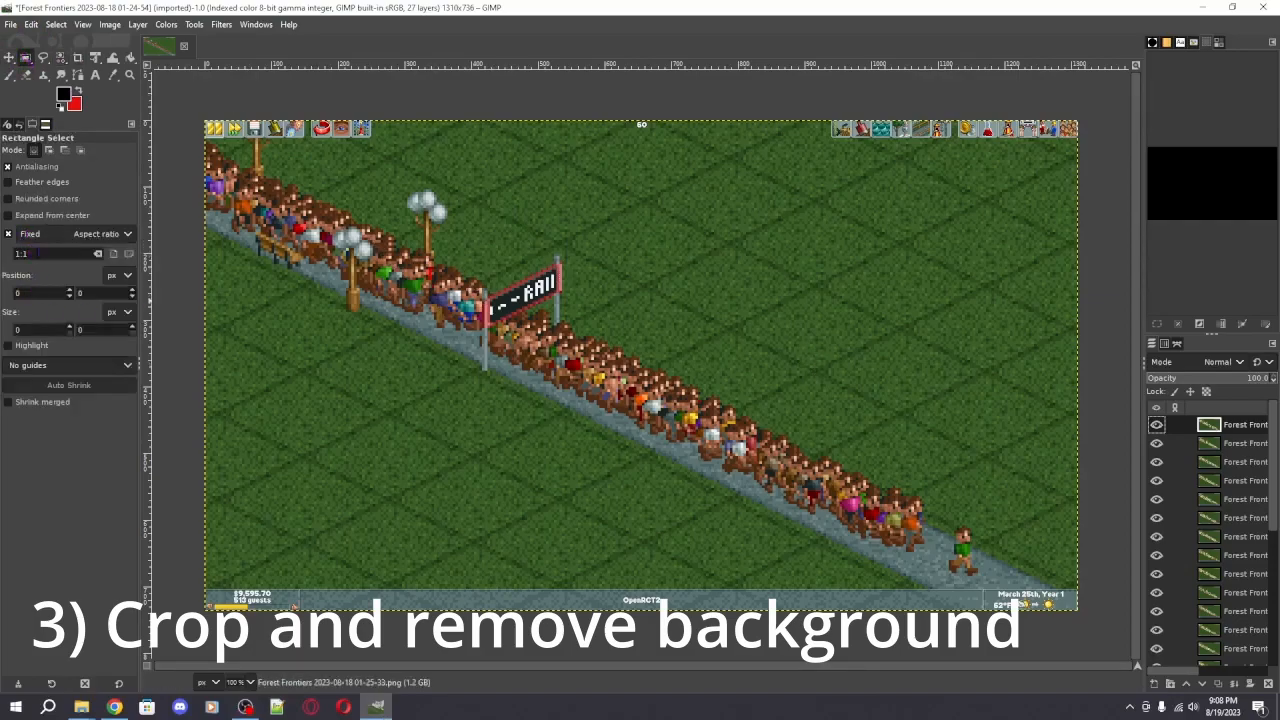
{"action": "left_click_drag", "start_coordinate": [470, 245], "coordinate": [604, 377]}
{"action": "left_click_drag", "start_coordinate": [558, 303], "coordinate": [563, 311]}
{"action": "left_click_drag", "start_coordinate": [602, 358], "coordinate": [569, 363]}
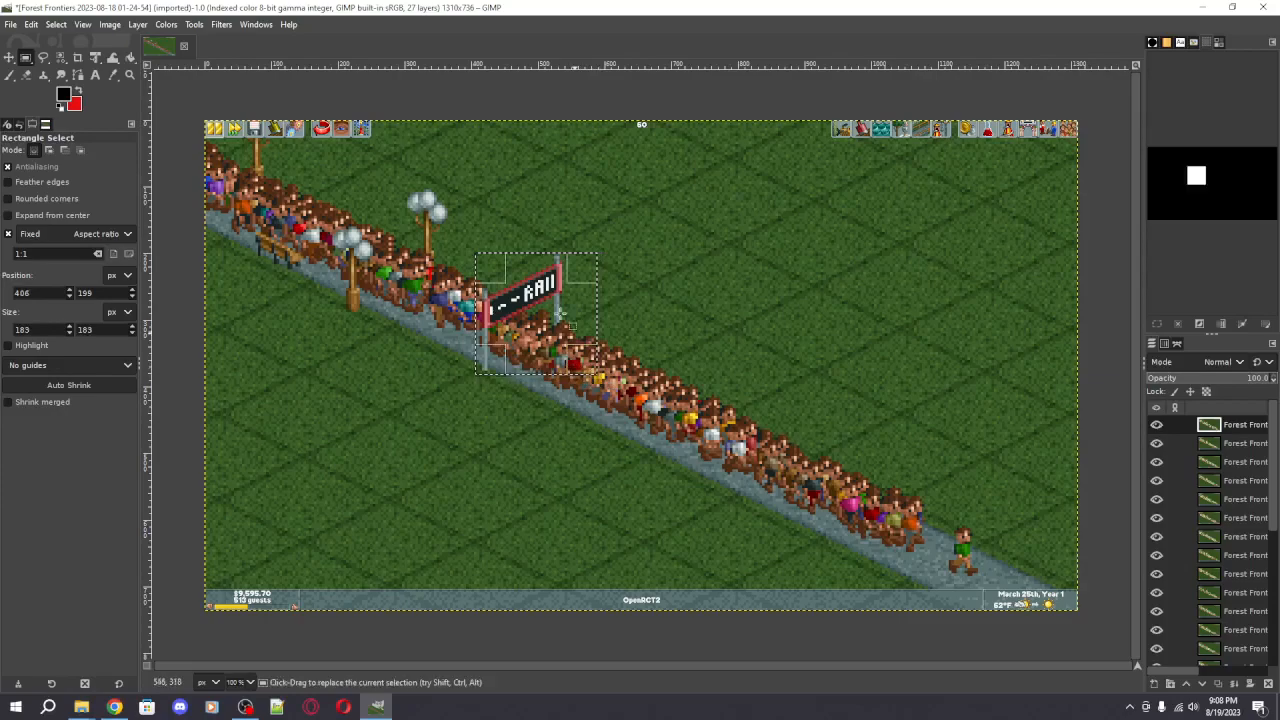
{"action": "left_click_drag", "start_coordinate": [539, 314], "coordinate": [537, 314]}
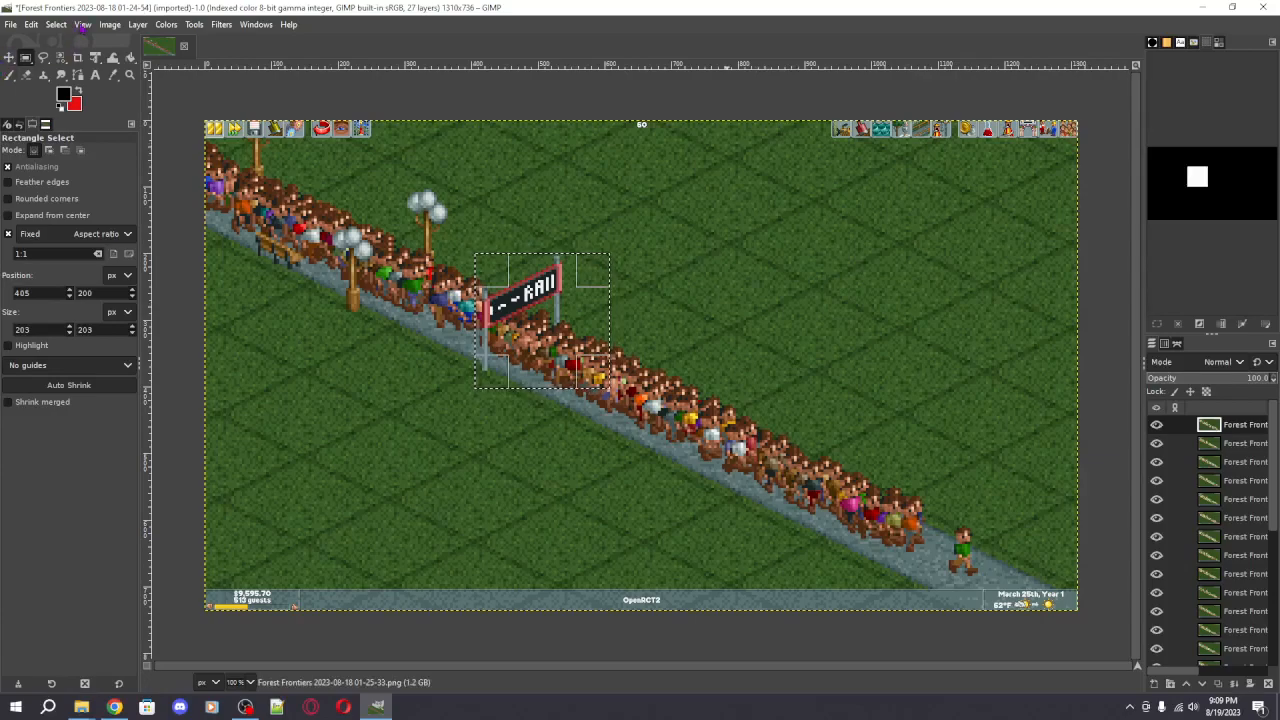
{"action": "left_click", "coordinate": [110, 24]}
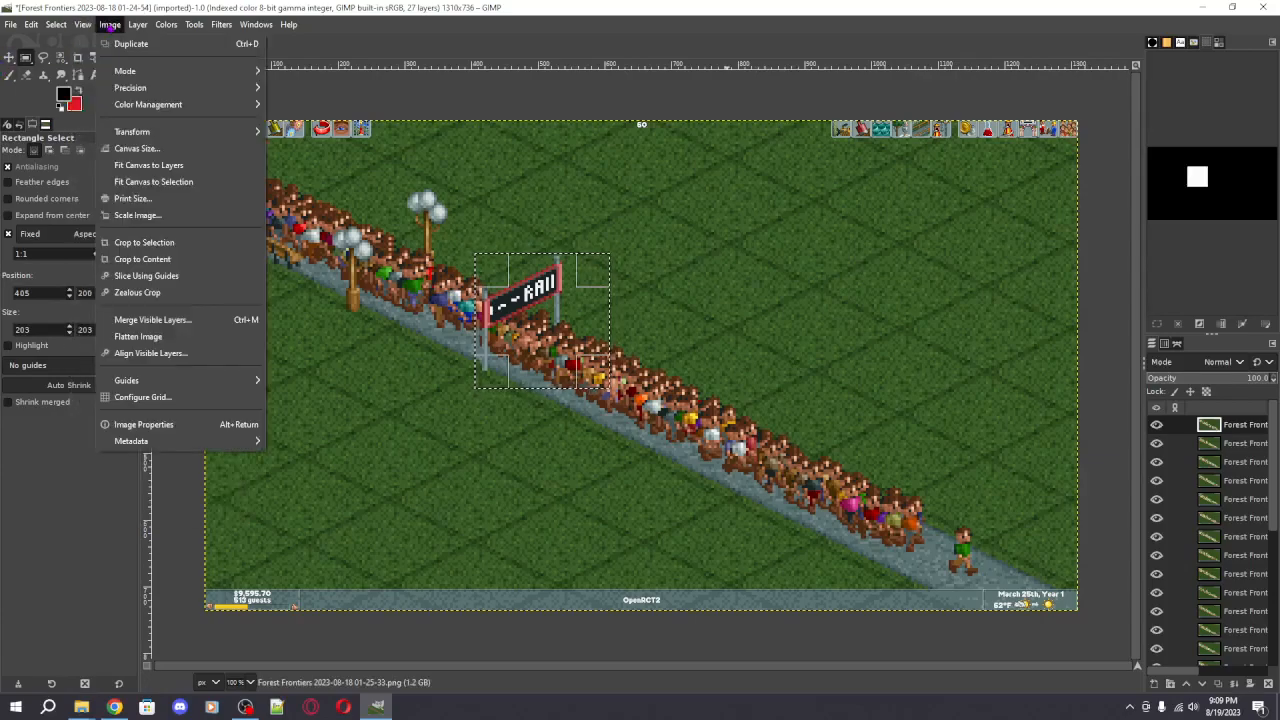
{"action": "left_click", "coordinate": [187, 245]}
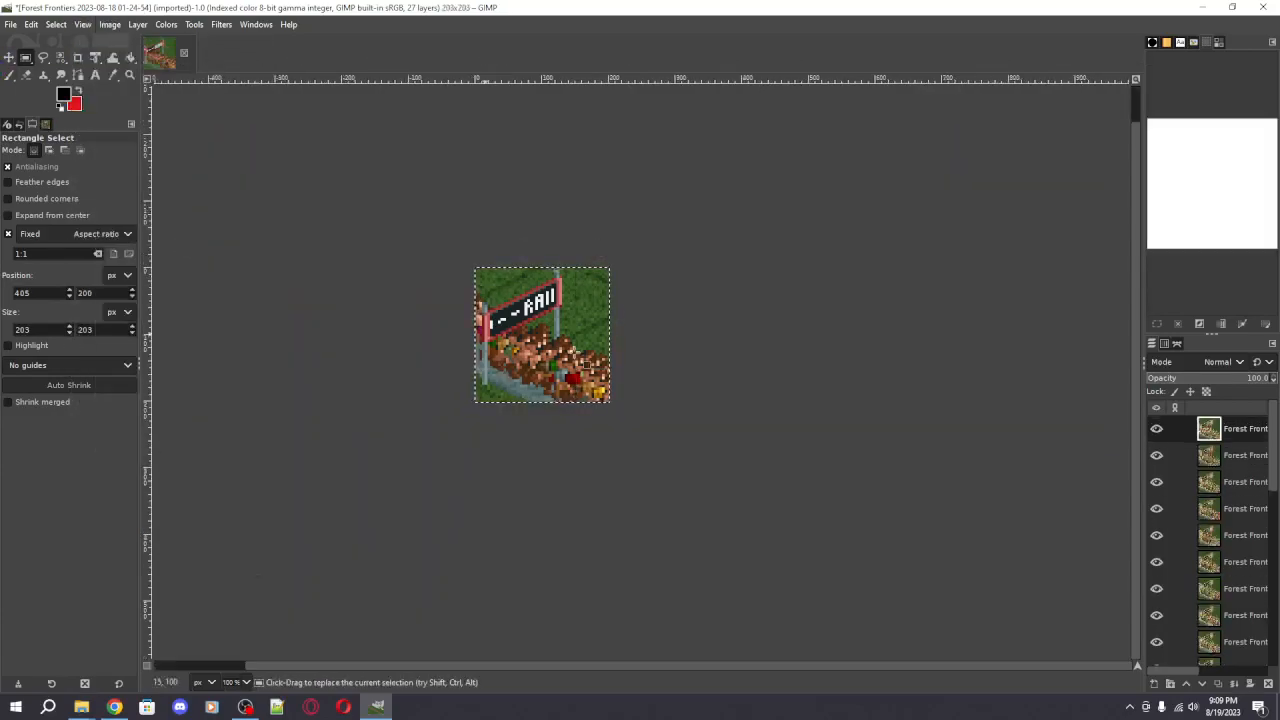
- Hide all layers except the top one
{"action": "scroll", "coordinate": [1165, 500], "scroll_direction": "down", "scroll_amount": 1}
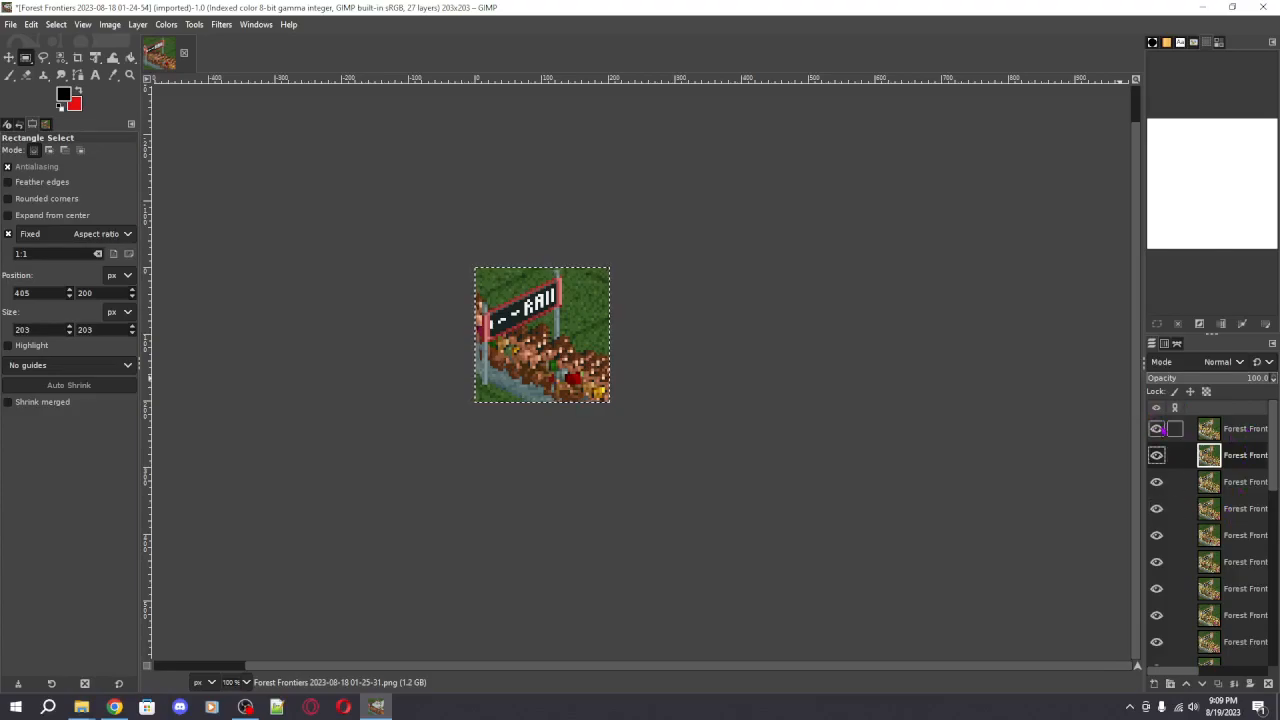
{"action": "left_click", "coordinate": [1157, 429]}
{"action": "left_click", "coordinate": [1157, 429]}
{"action": "left_click", "coordinate": [1157, 429]}
{"action": "left_click", "coordinate": [1157, 429]}
{"action": "left_click", "coordinate": [1157, 429], "text": "shift"}
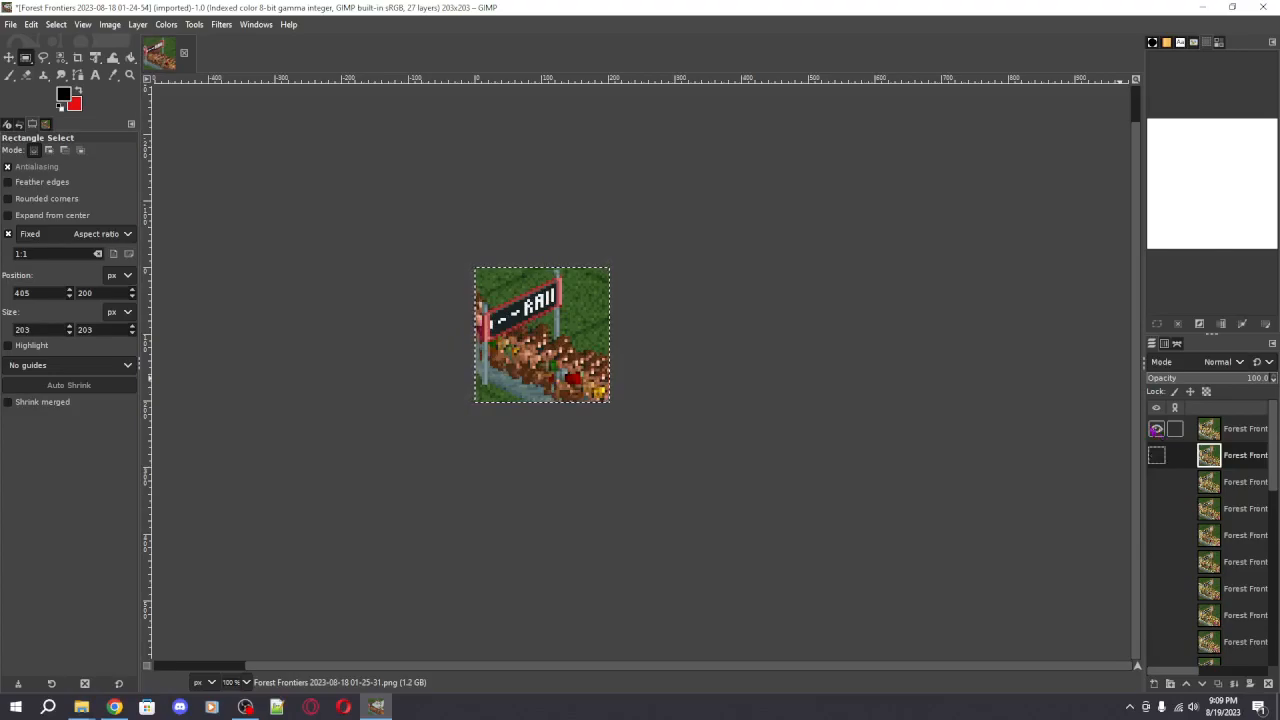
- Preview the second to fifth layers one at a time, each shown alone, and select the fifth layer
{"action": "left_click", "coordinate": [1157, 455], "text": "shift"}
{"action": "left_click", "coordinate": [1157, 482], "text": "shift"}
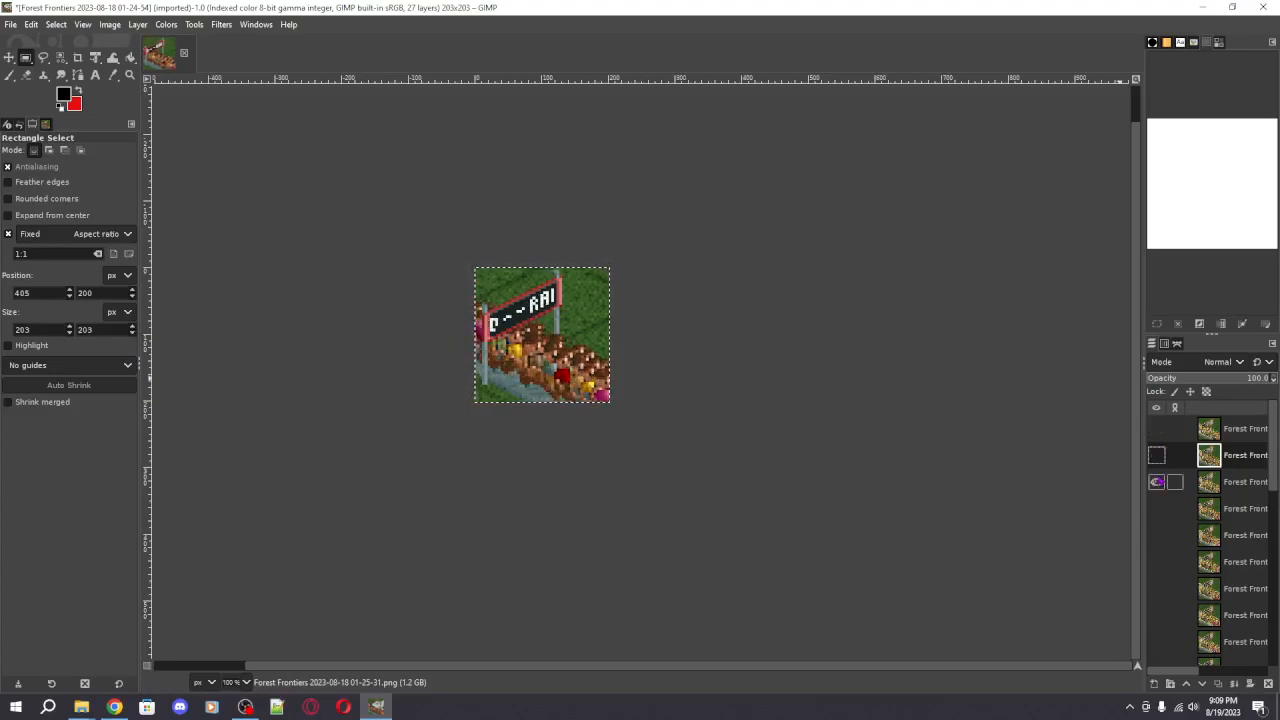
{"action": "left_click", "coordinate": [1157, 508], "text": "shift"}
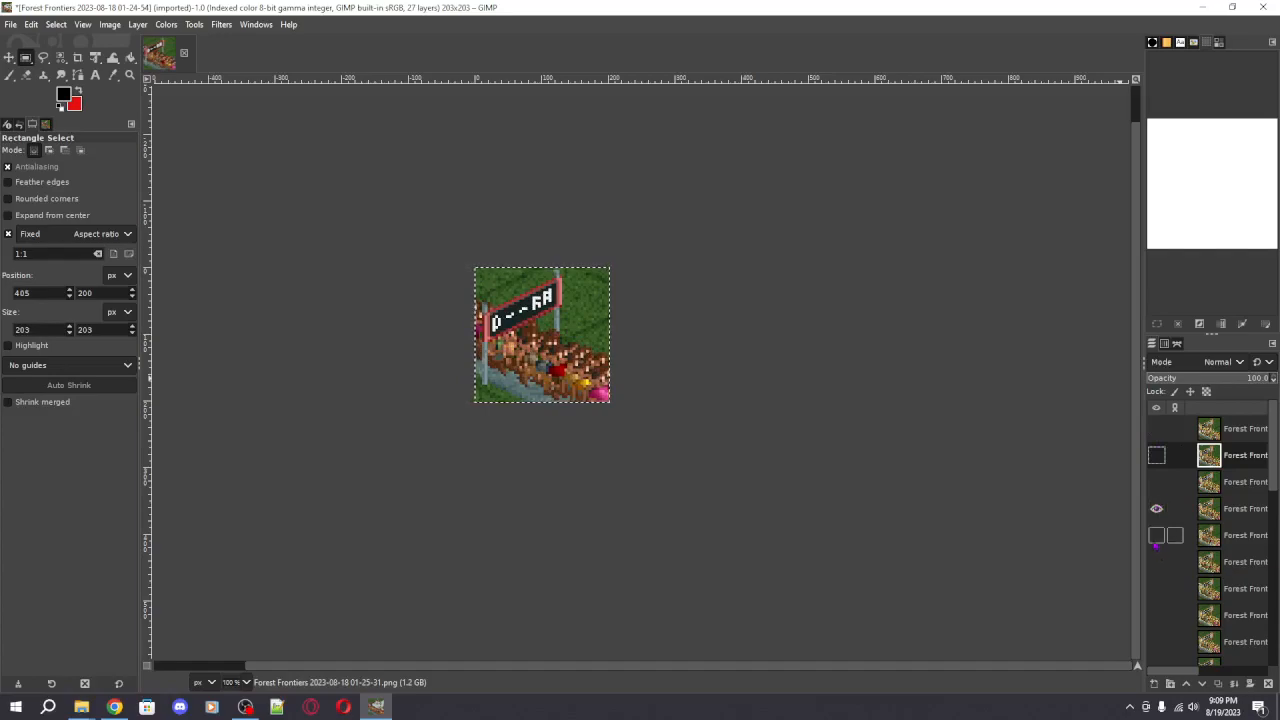
{"action": "left_click", "coordinate": [1157, 535], "text": "shift"}
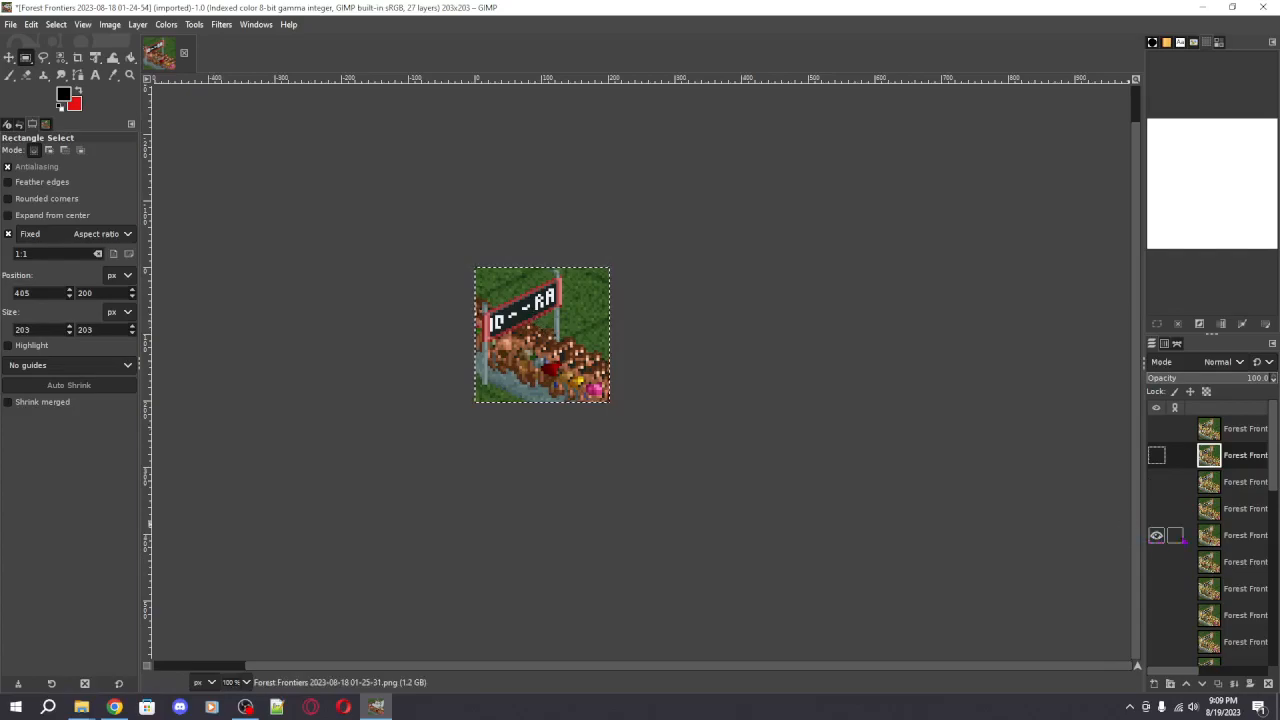
{"action": "left_click", "coordinate": [1238, 536]}
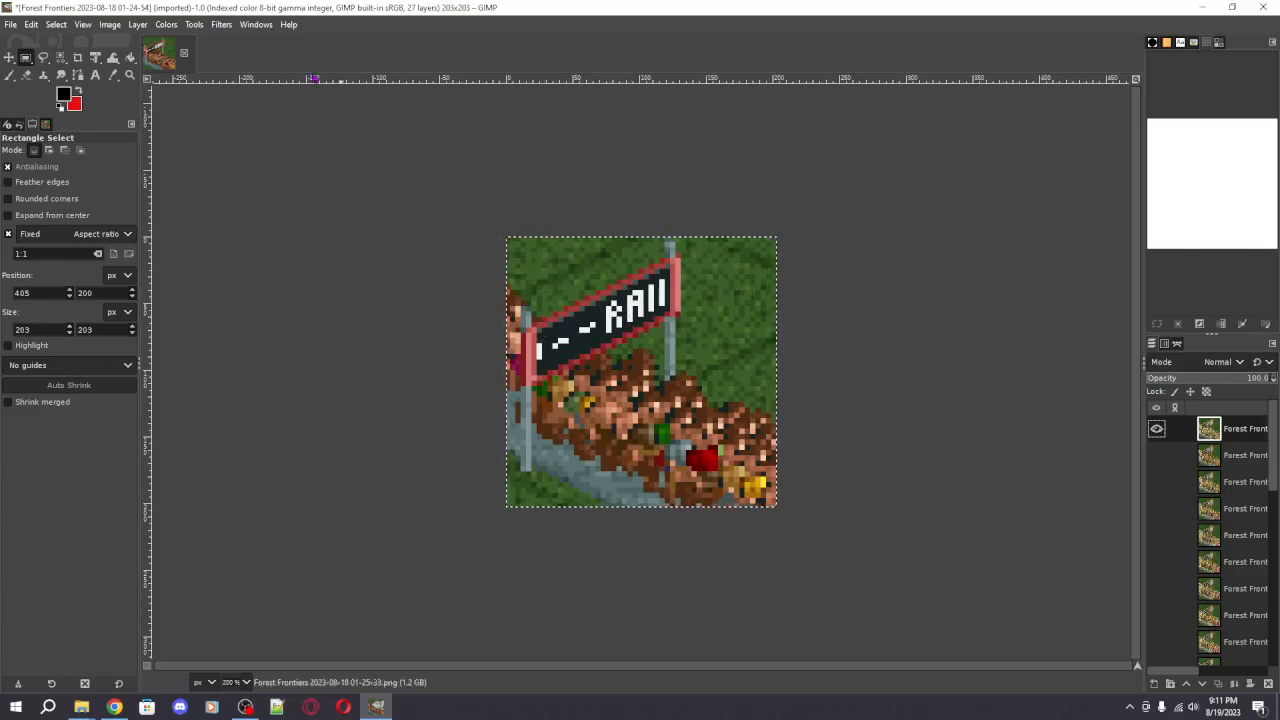
- Select the green grass on the top layer with Select by Color, matching by HSV Hue with a threshold of 20.1
{"action": "left_click", "coordinate": [61, 57]}
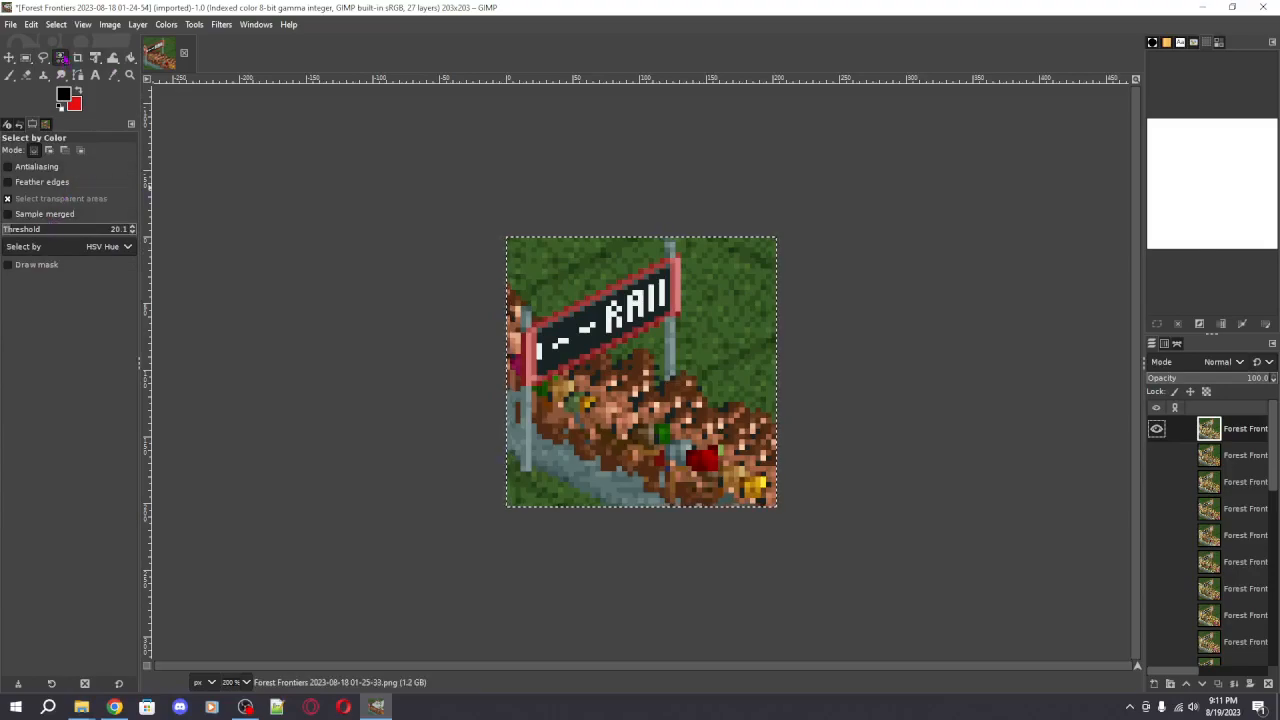
{"action": "left_click", "coordinate": [57, 250]}
{"action": "left_click", "coordinate": [62, 349]}
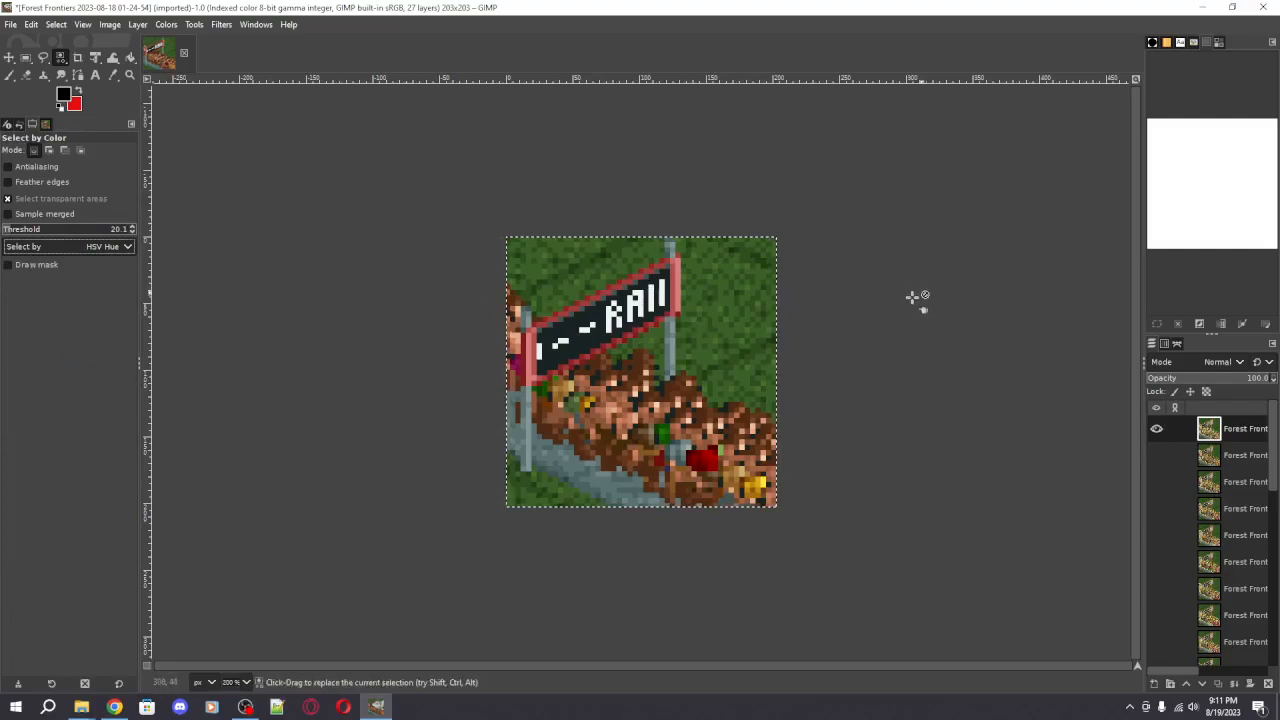
{"action": "left_click", "coordinate": [701, 309]}
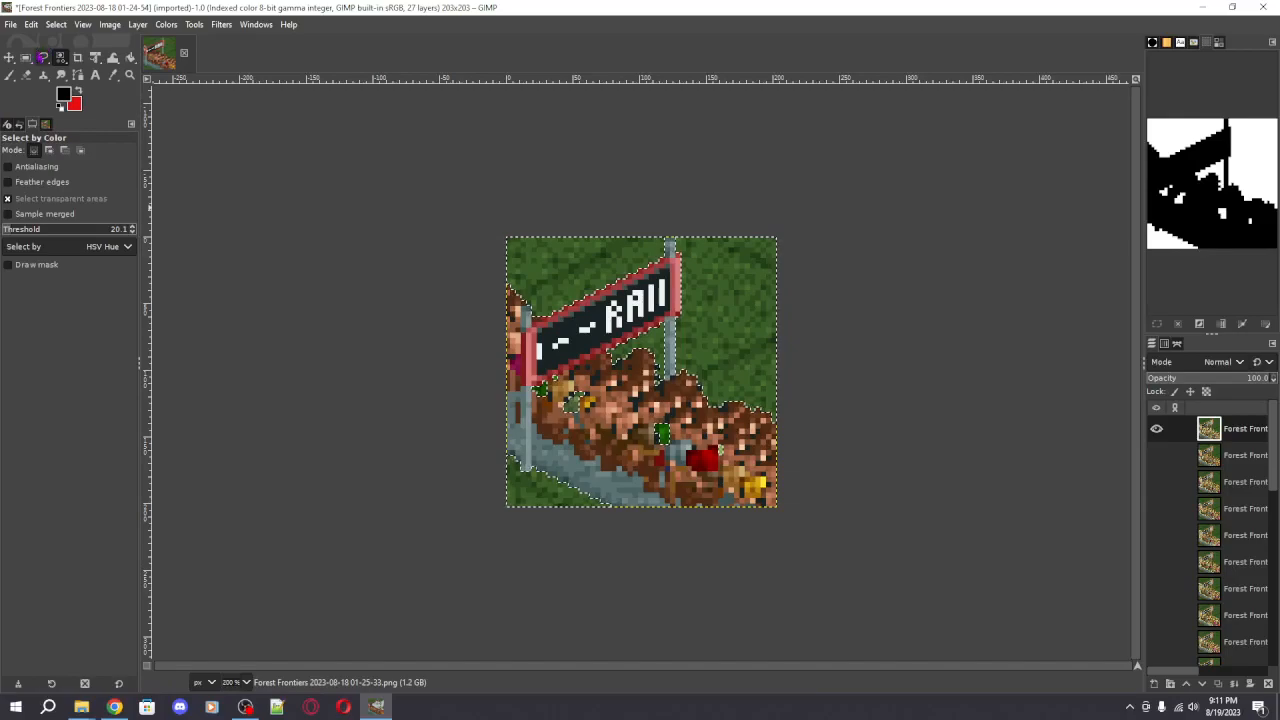
- Subtract the stray patches inside the crowd from the selection with rectangles of unfixed aspect ratio, and delete the selected grass
{"action": "left_click", "coordinate": [25, 58]}
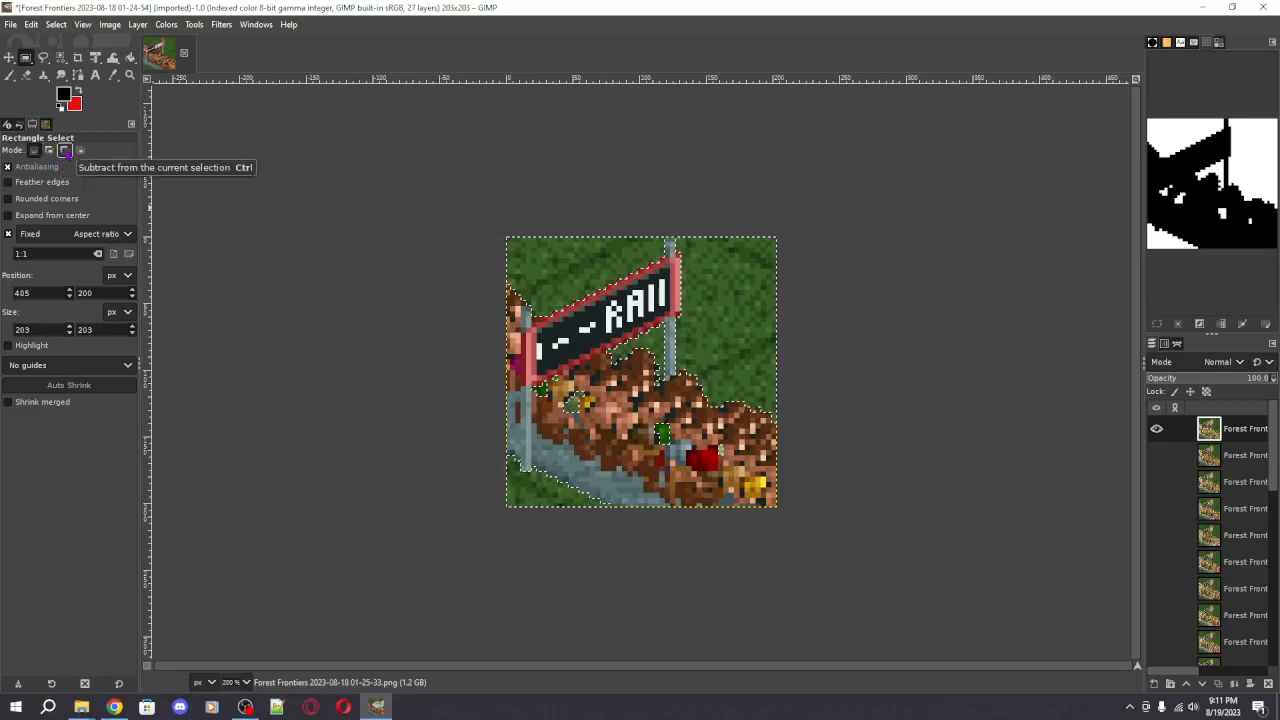
{"action": "left_click", "coordinate": [65, 150]}
{"action": "left_click_drag", "start_coordinate": [729, 433], "coordinate": [676, 443]}
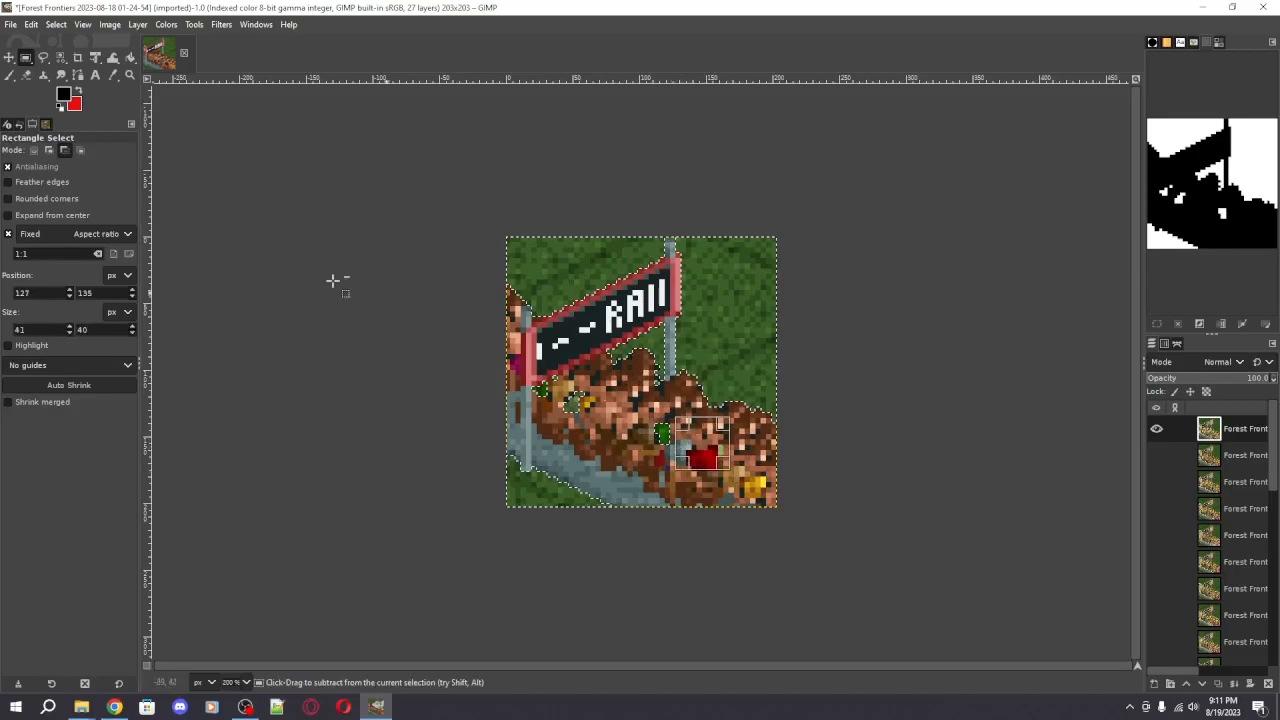
{"action": "left_click", "coordinate": [8, 234]}
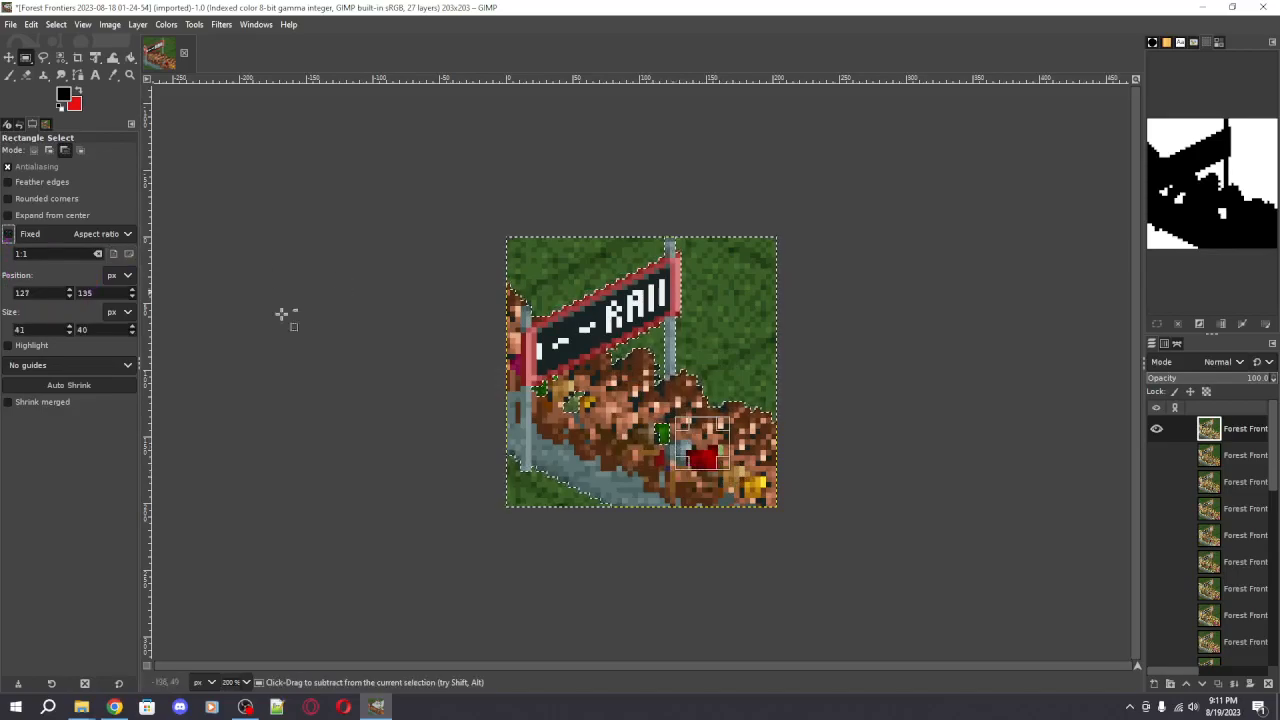
{"action": "left_click", "coordinate": [677, 449]}
{"action": "left_click_drag", "start_coordinate": [677, 449], "coordinate": [510, 368]}
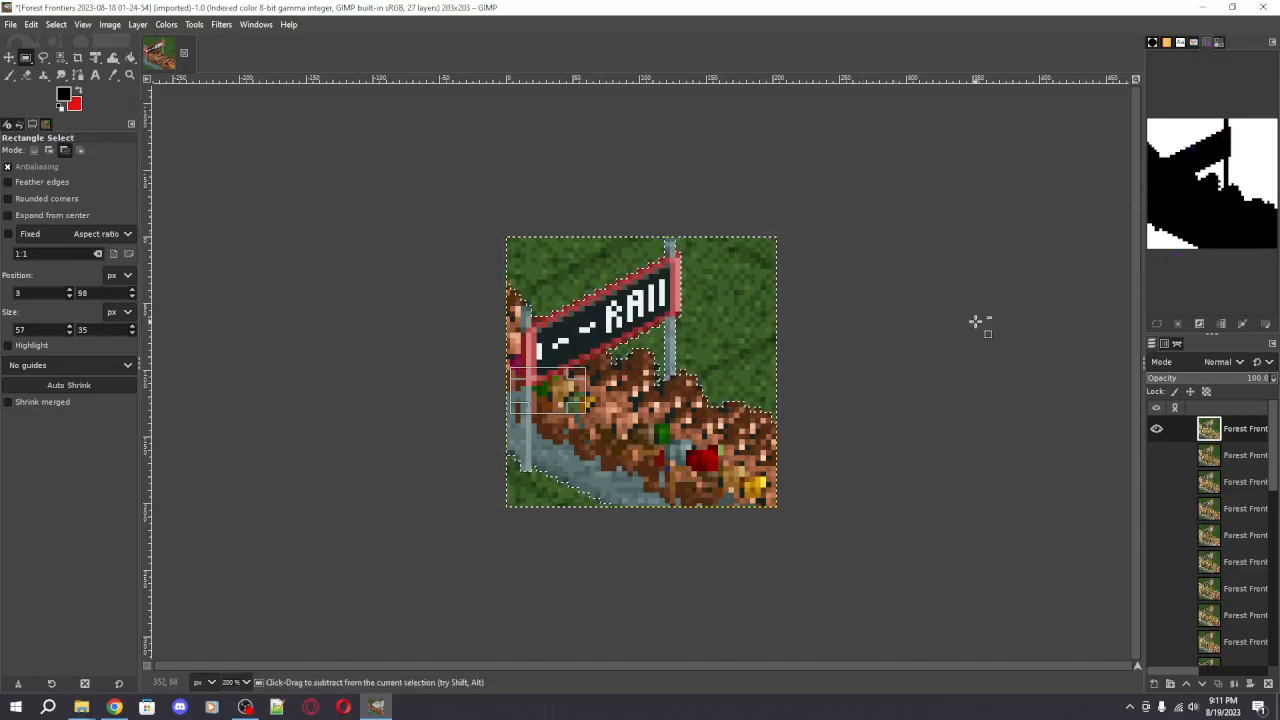
{"action": "key", "text": "Delete"}
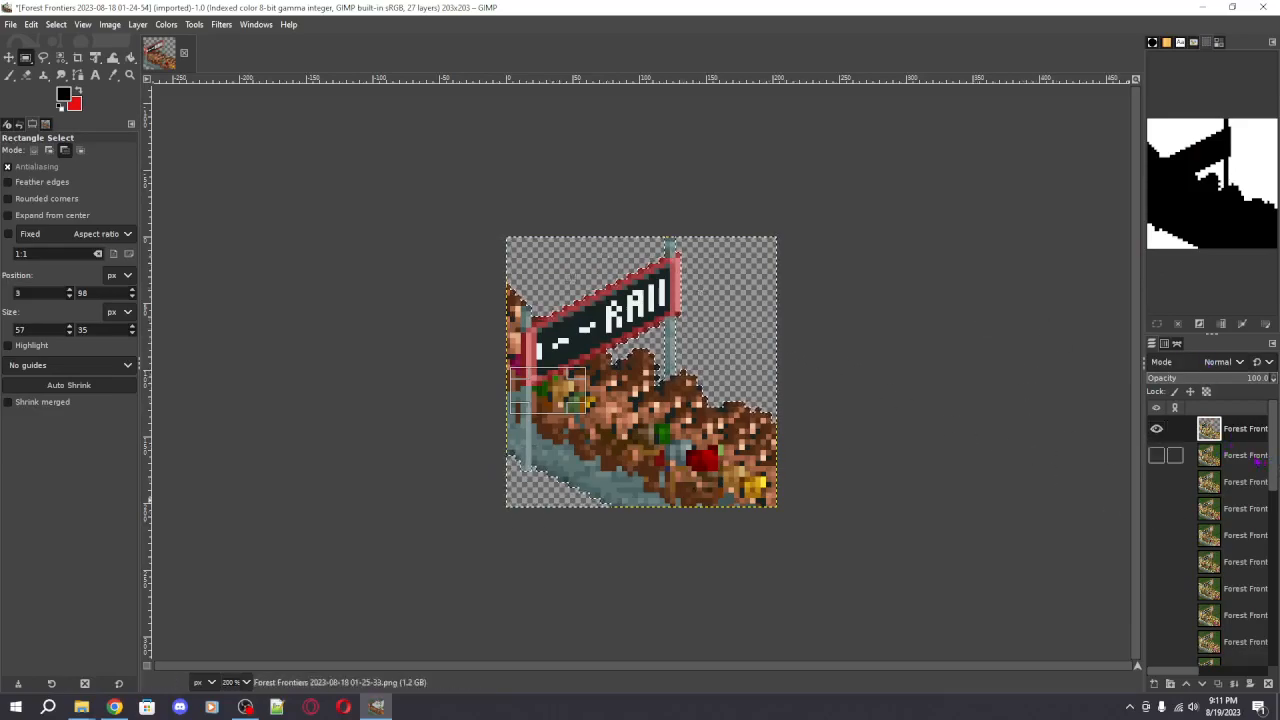
- Make the second layer active and the only visible one, and clear the current selection
{"action": "left_click", "coordinate": [1254, 461]}
{"action": "left_click", "coordinate": [1157, 429]}
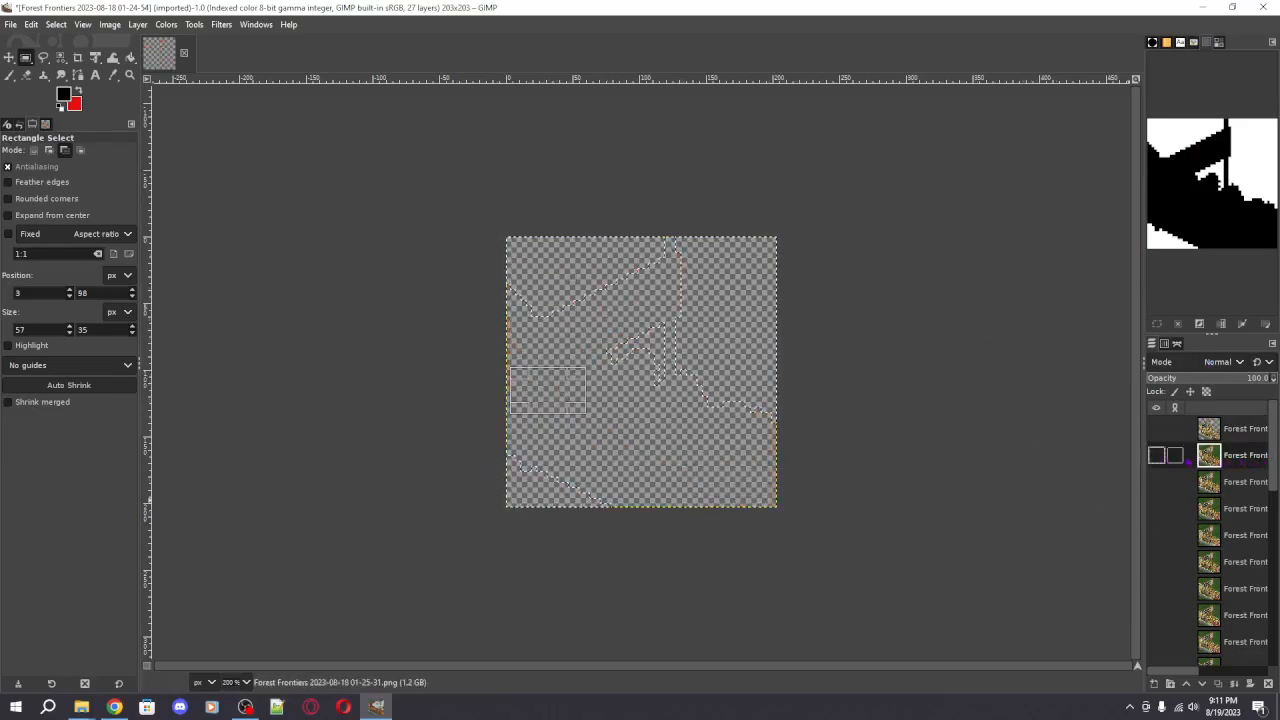
{"action": "left_click", "coordinate": [1157, 455]}
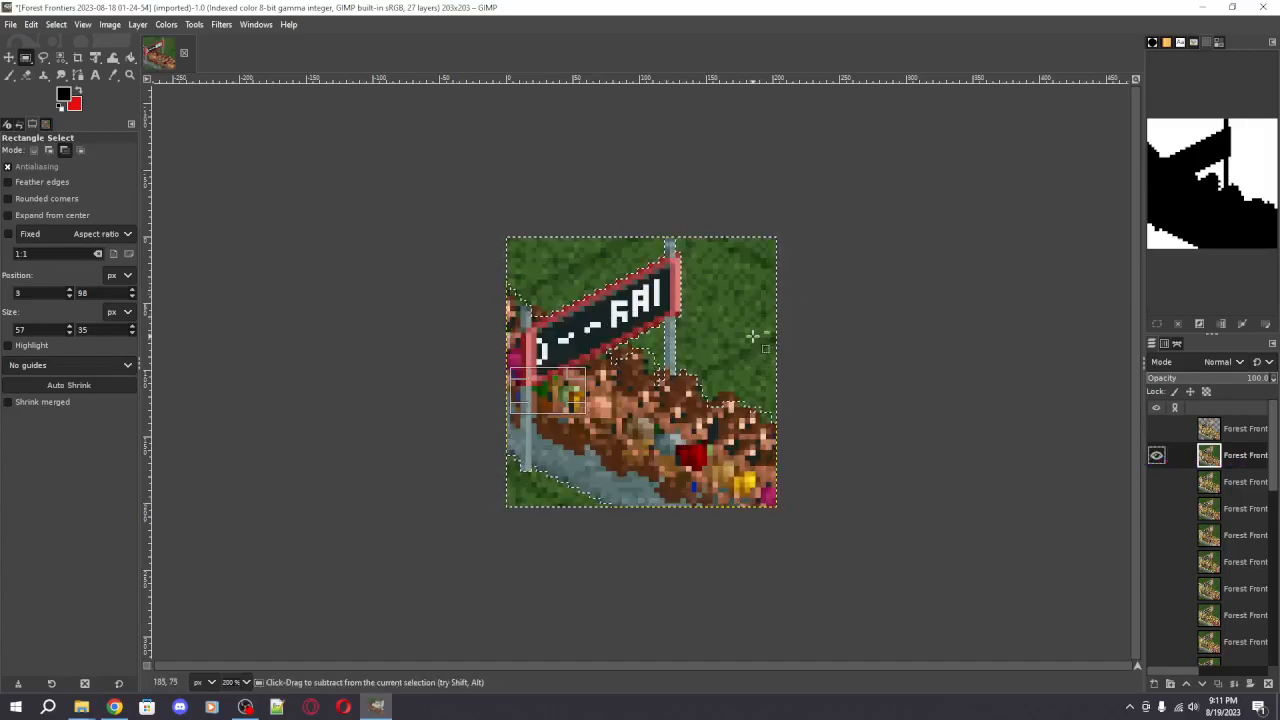
{"action": "key", "text": "ctrl+shift+a"}
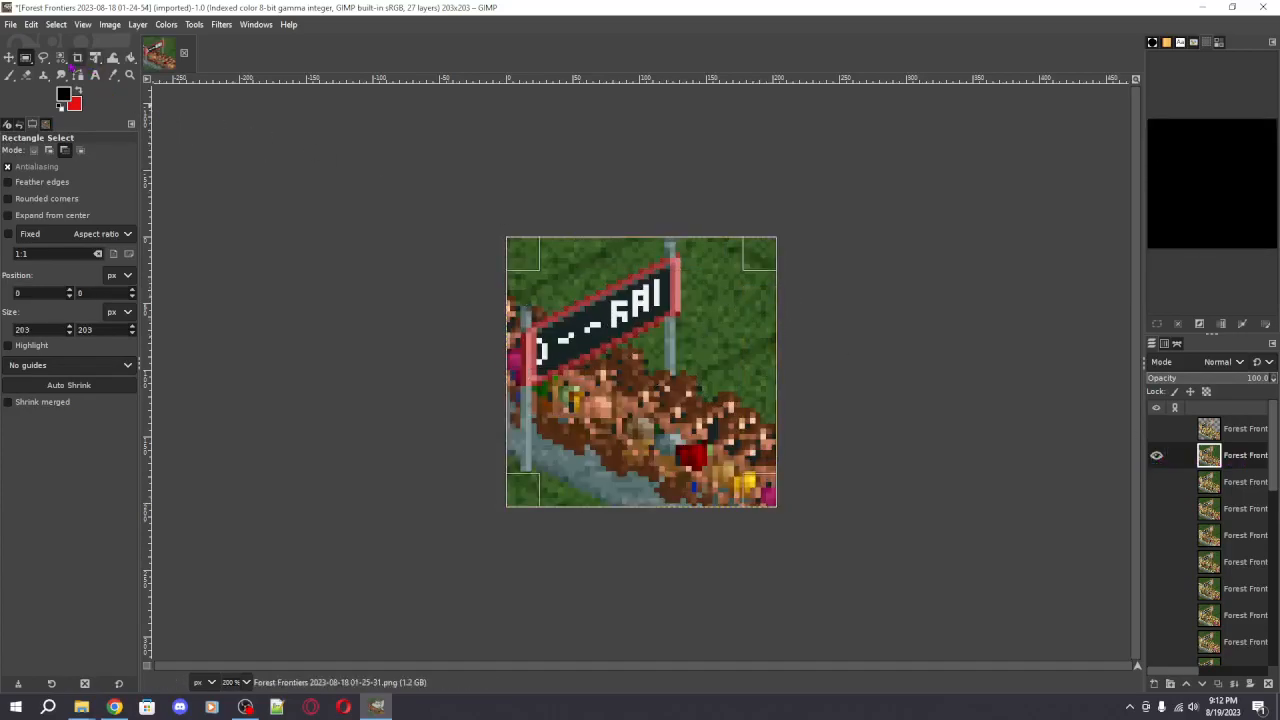
- Delete the grass on the second layer using Select by Color, excluding the patches inside the crowd, then make the third layer active and hide the second
{"action": "left_click", "coordinate": [60, 57]}
{"action": "left_click", "coordinate": [711, 320]}
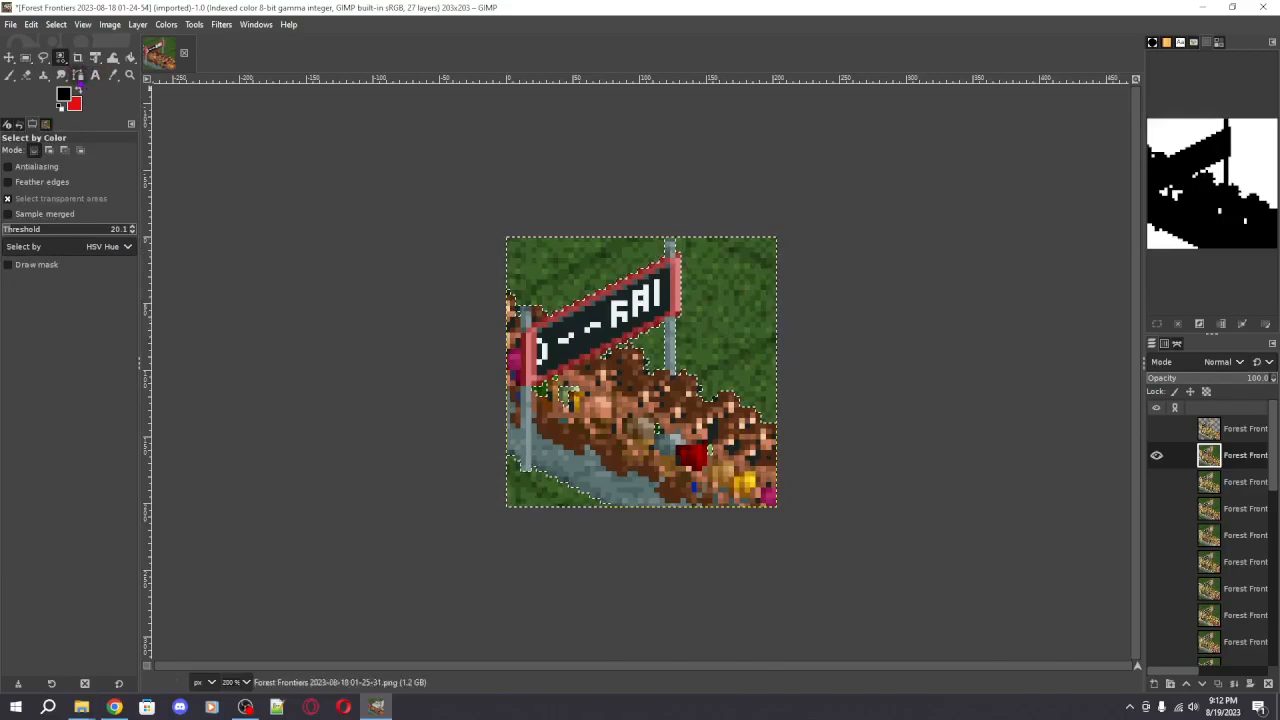
{"action": "left_click", "coordinate": [26, 57]}
{"action": "left_click_drag", "start_coordinate": [729, 466], "coordinate": [595, 415]}
{"action": "left_click_drag", "start_coordinate": [512, 359], "coordinate": [585, 414]}
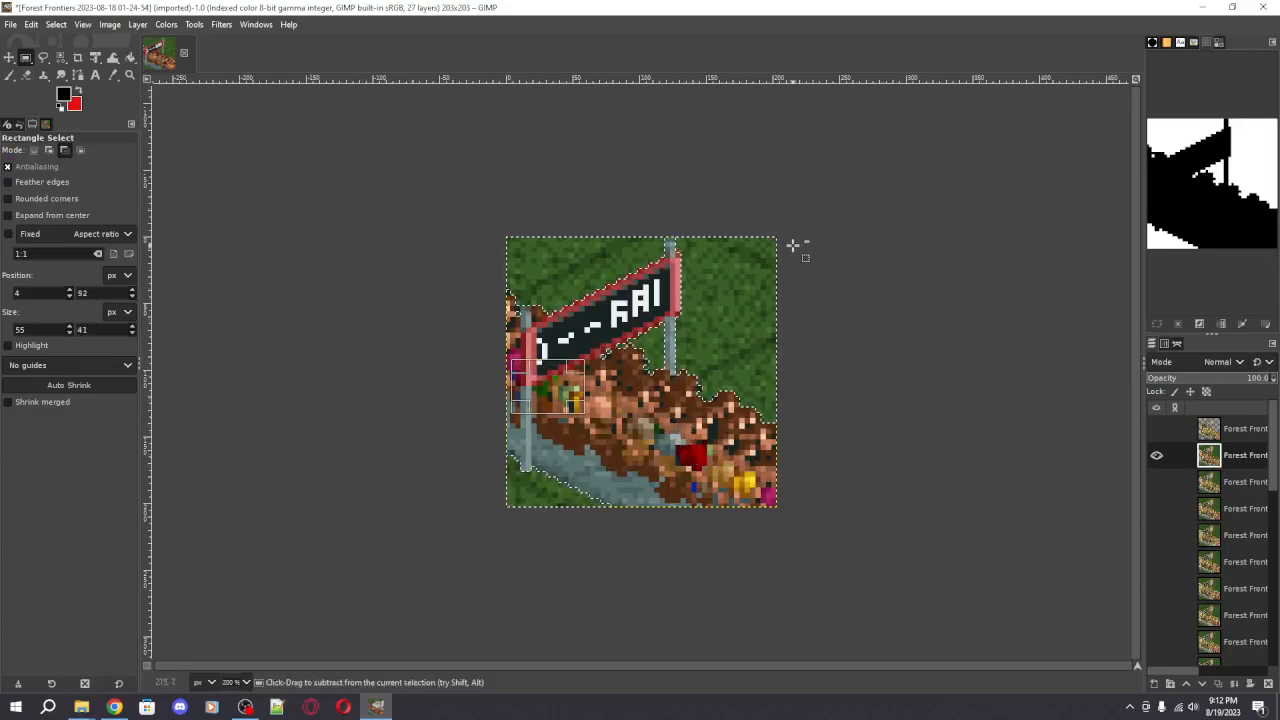
{"action": "key", "text": "Delete"}
{"action": "left_click", "coordinate": [1231, 487]}
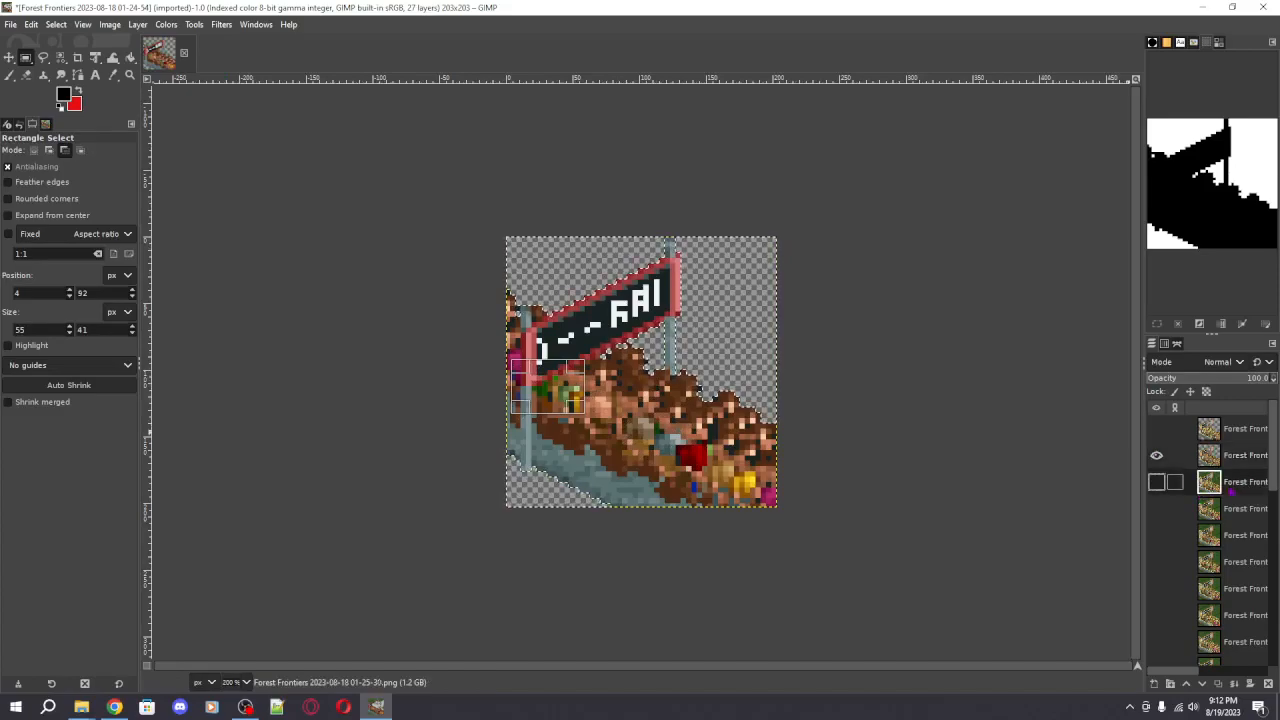
{"action": "left_click", "coordinate": [1156, 456]}
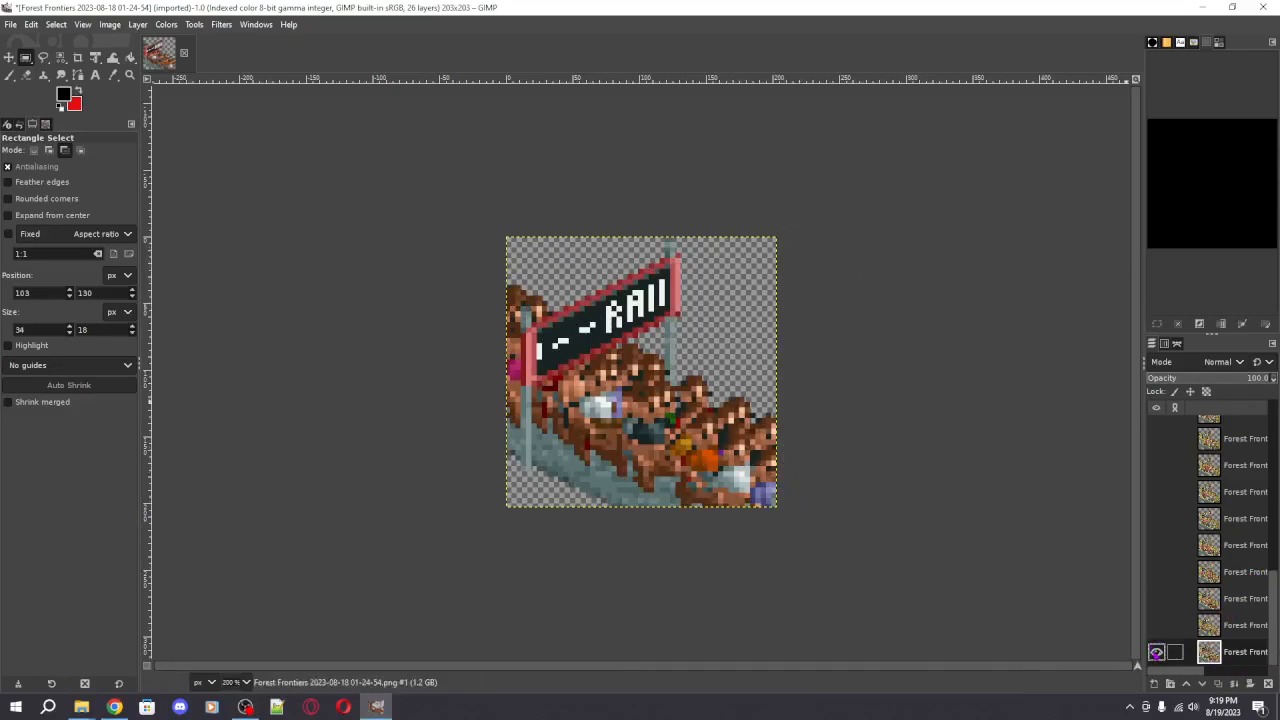
- Check the loop by comparing the top and bottom layers, each shown alone, and delete the bottom layer
{"action": "left_click", "coordinate": [1156, 652]}
{"action": "scroll", "coordinate": [1160, 540], "scroll_direction": "up", "scroll_amount": 6}
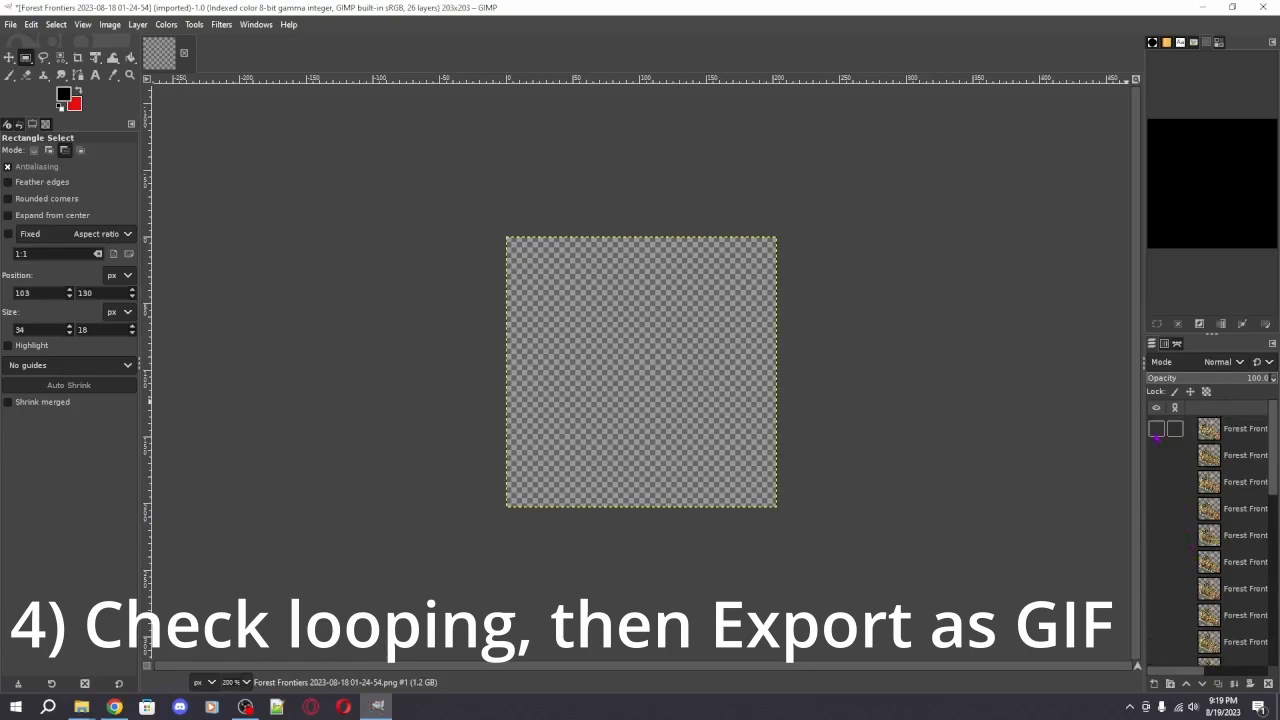
{"action": "left_click", "coordinate": [1157, 433], "text": "shift"}
{"action": "scroll", "coordinate": [1157, 560], "scroll_direction": "down", "scroll_amount": 6}
{"action": "scroll", "coordinate": [1156, 640], "scroll_direction": "down", "scroll_amount": 3}
{"action": "left_click", "coordinate": [1156, 652], "text": "shift"}
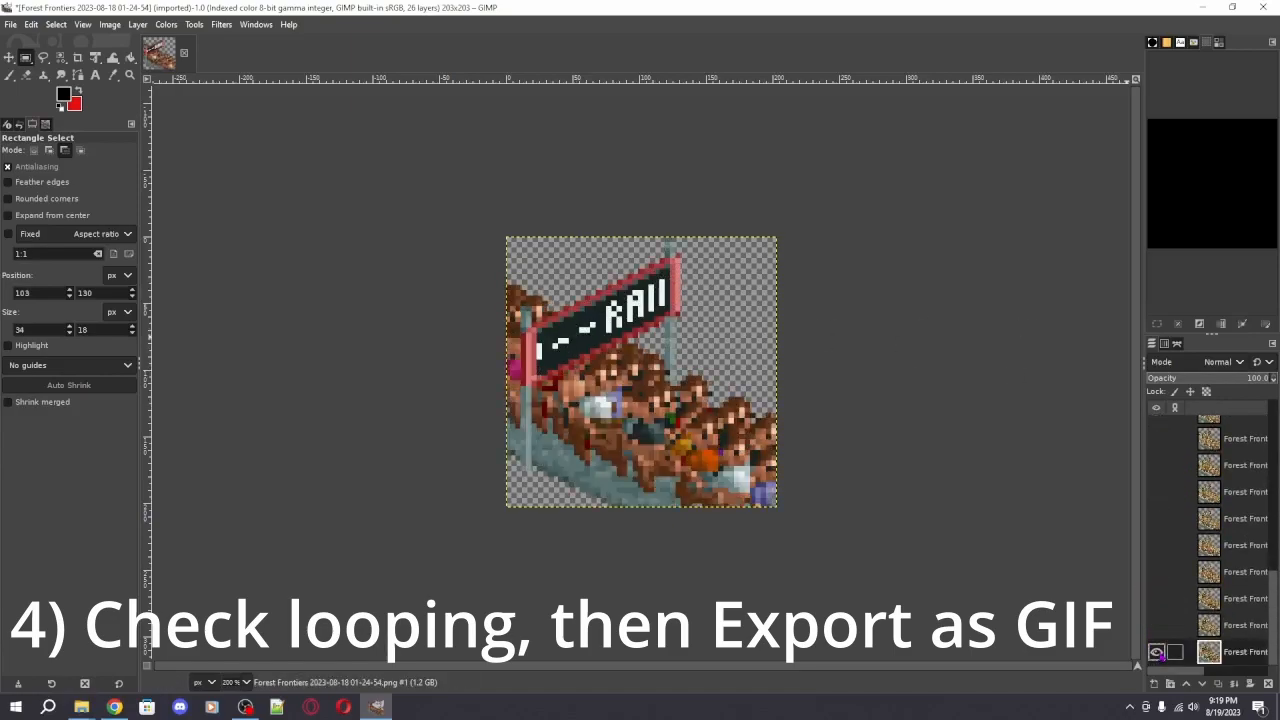
{"action": "right_click", "coordinate": [1233, 658]}
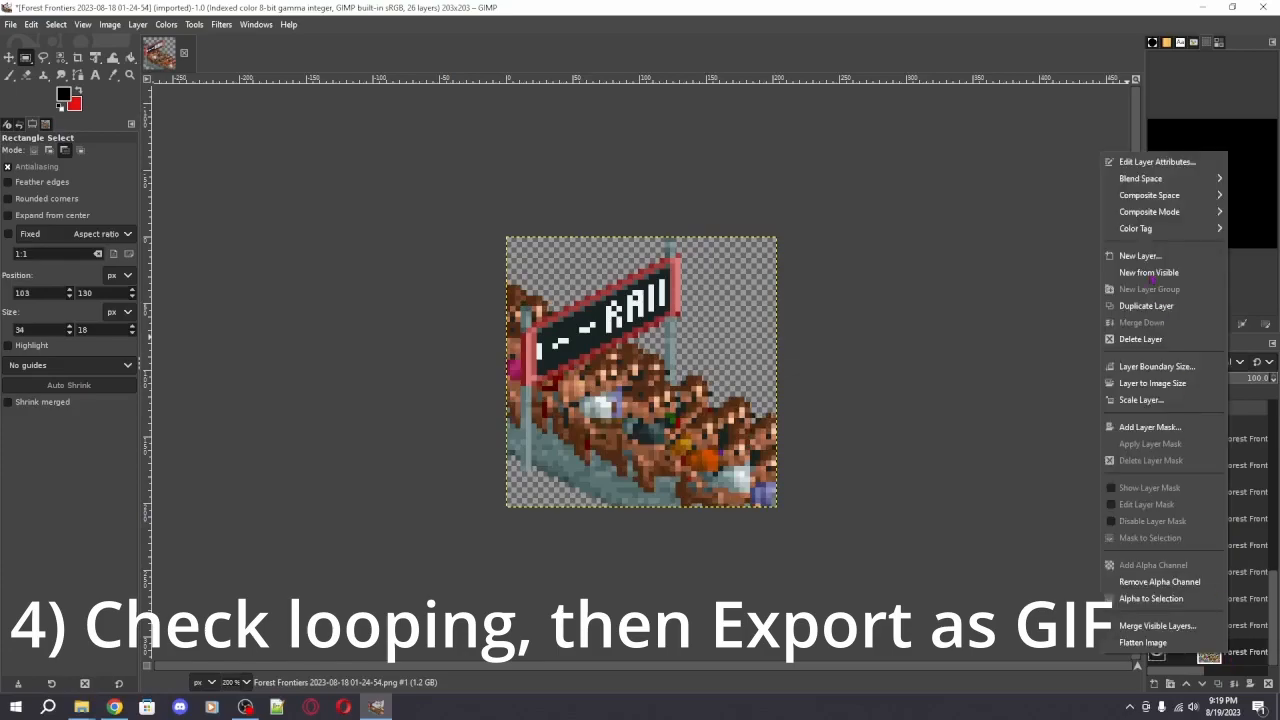
{"action": "left_click", "coordinate": [1145, 339]}
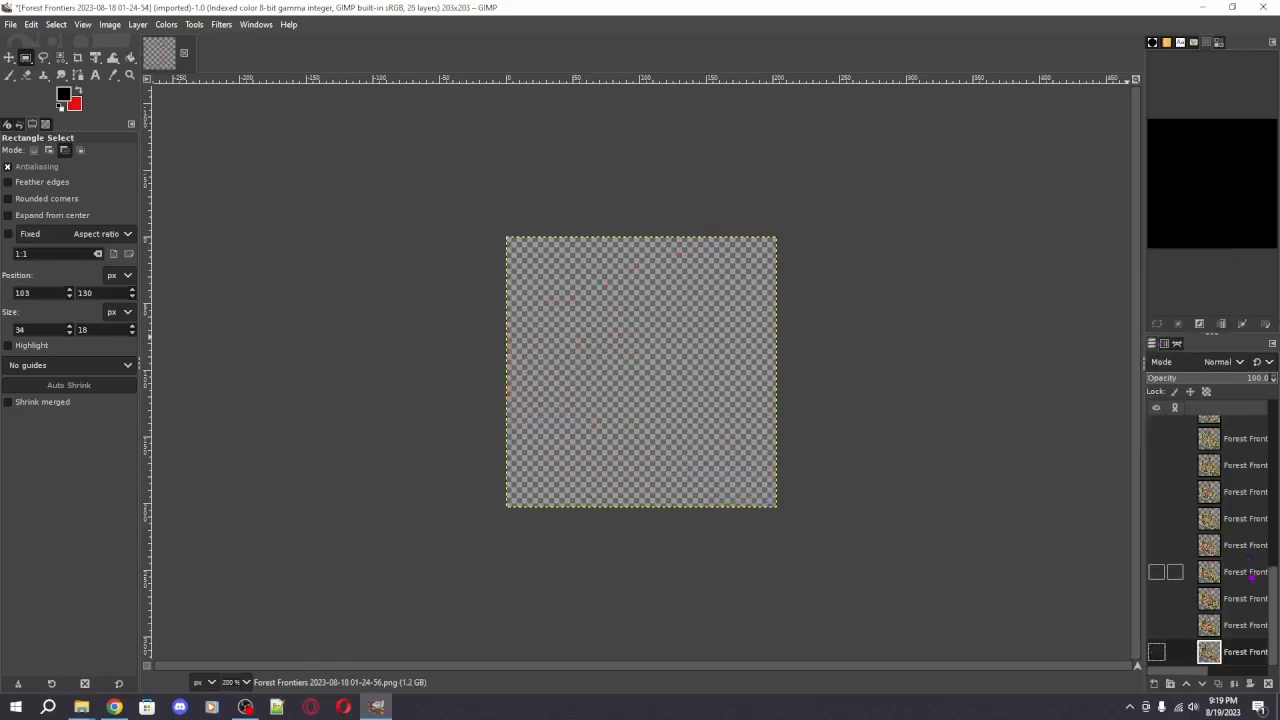
- Export the image to the screenshot folder as "raid emote.gif"
{"action": "left_click", "coordinate": [14, 25]}
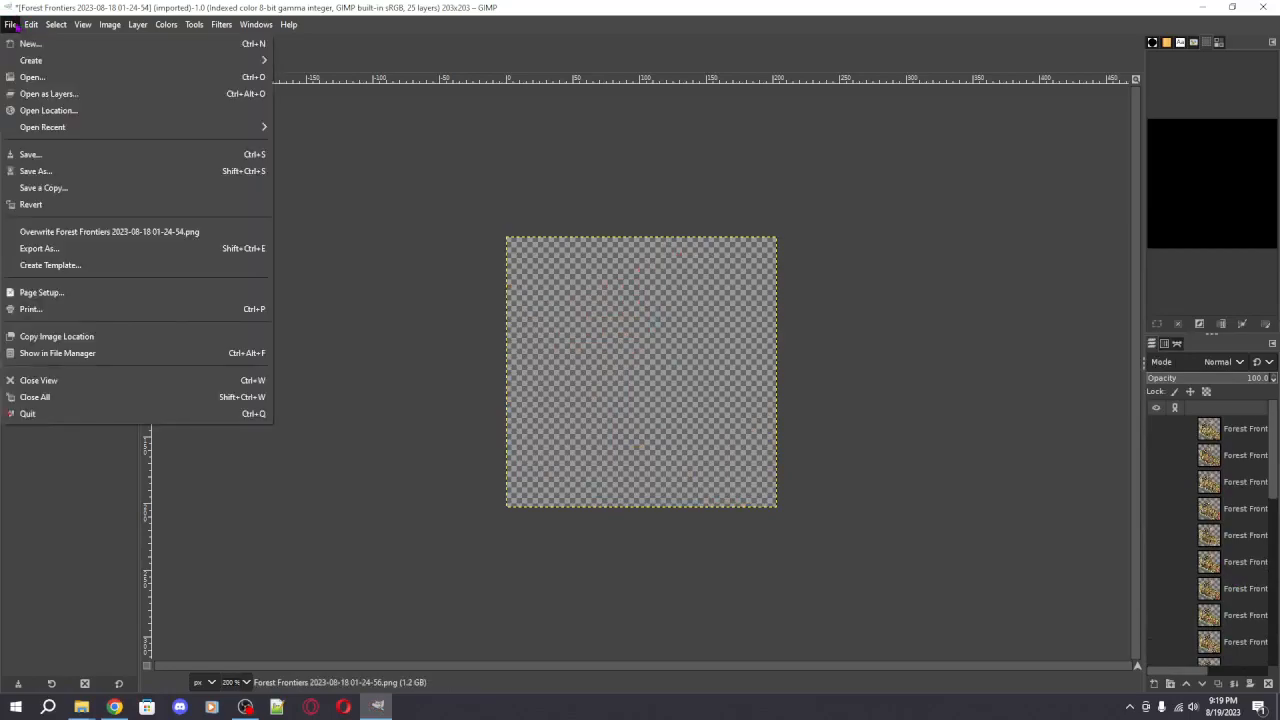
{"action": "left_click", "coordinate": [115, 250]}
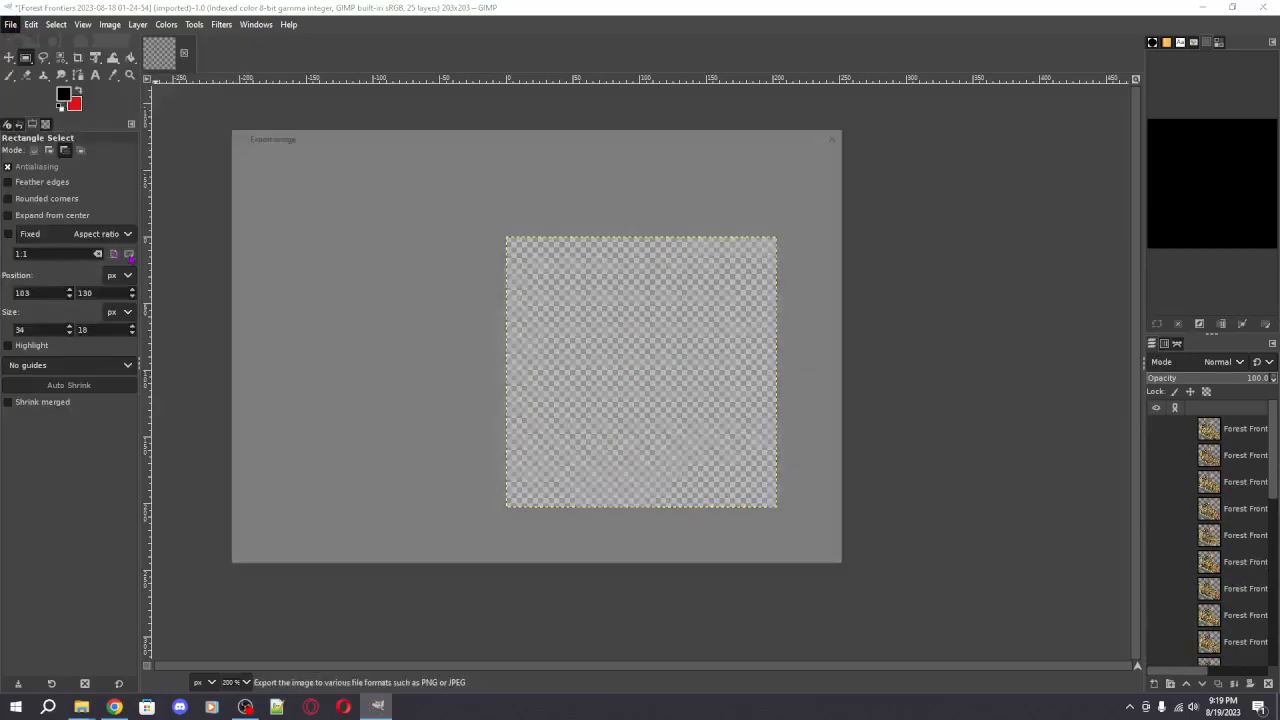
{"action": "left_click", "coordinate": [477, 157]}
{"action": "key", "text": "BackSpace"}
{"action": "key", "text": "BackSpace"}
{"action": "key", "text": "BackSpace"}
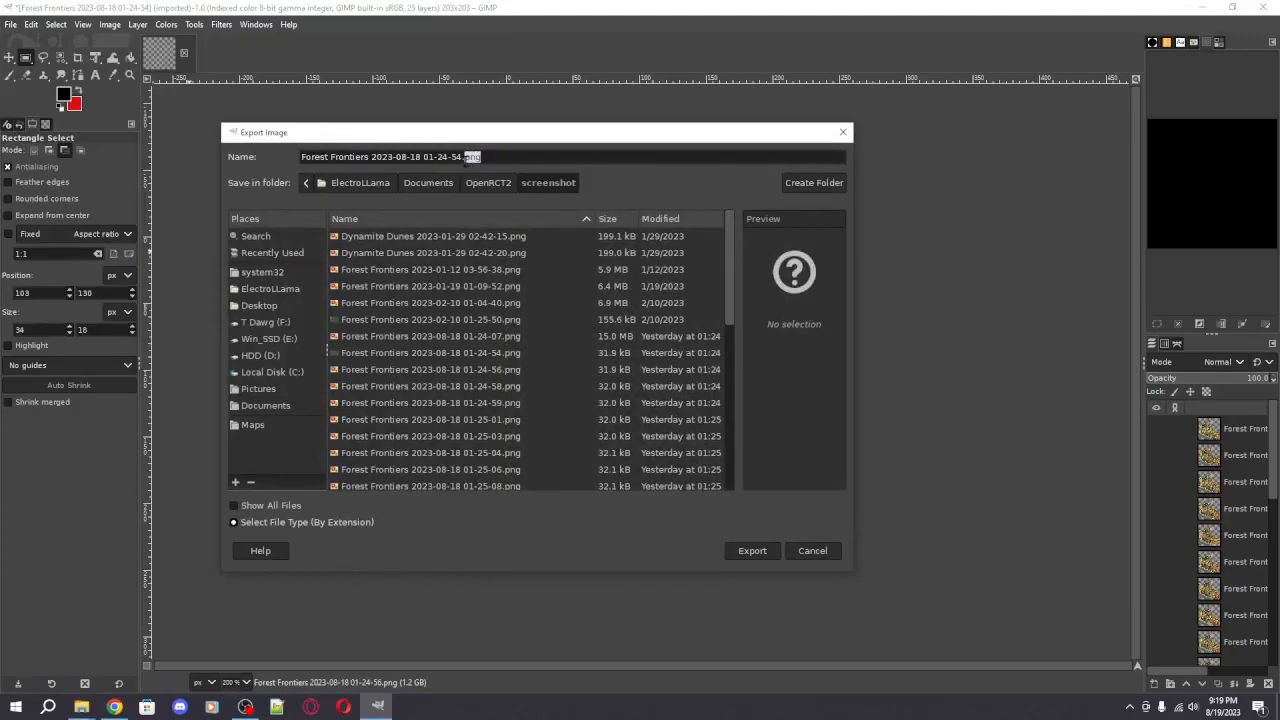
{"action": "type", "text": "gif"}
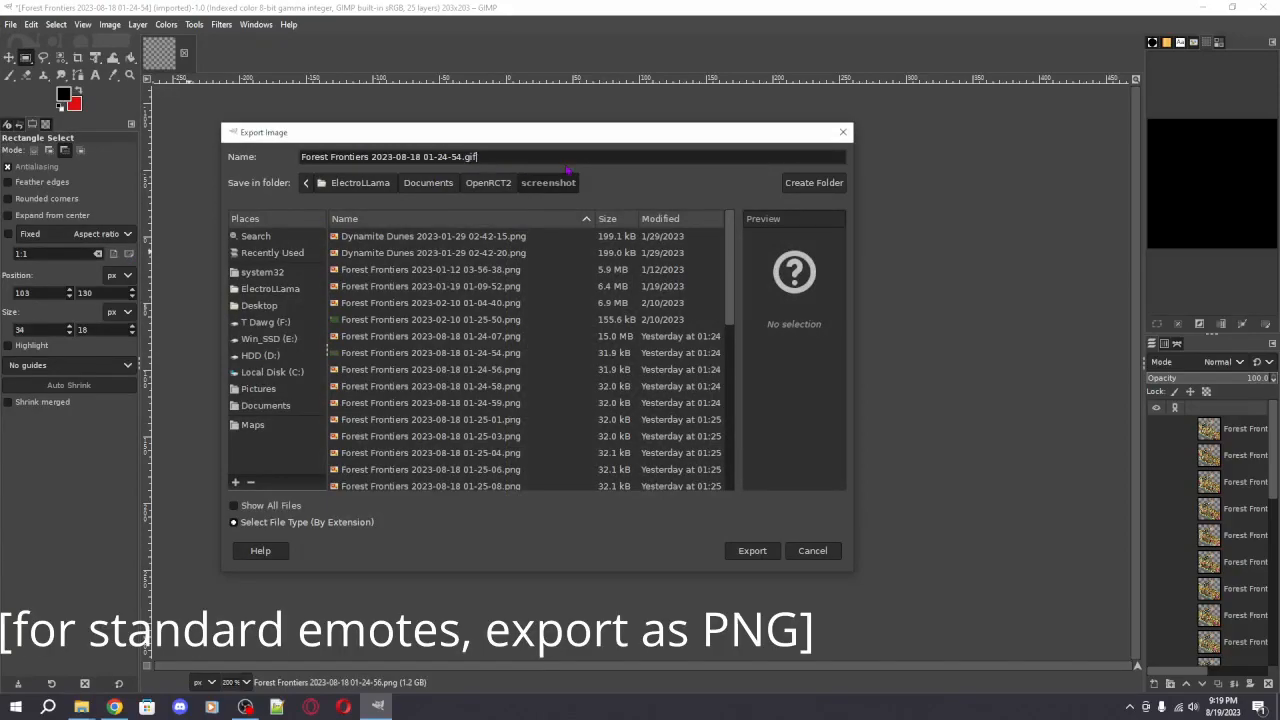
{"action": "left_click_drag", "start_coordinate": [462, 157], "coordinate": [290, 150]}
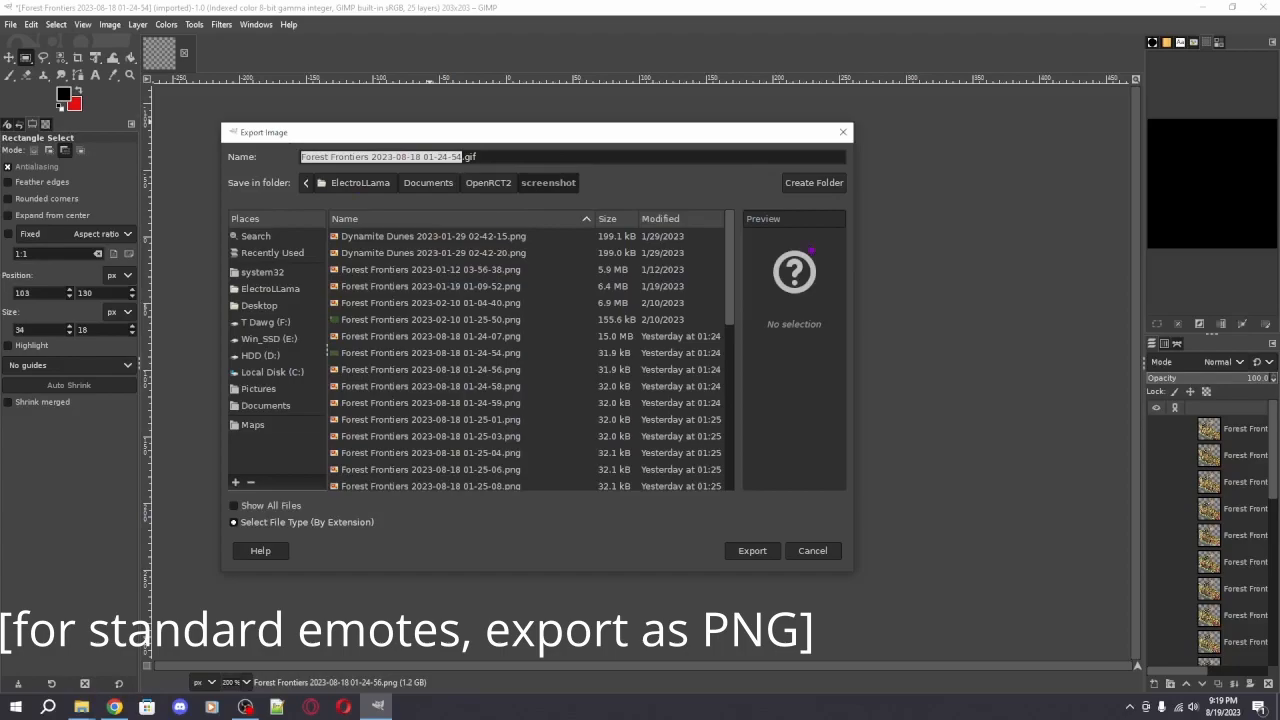
{"action": "key", "text": "BackSpace"}
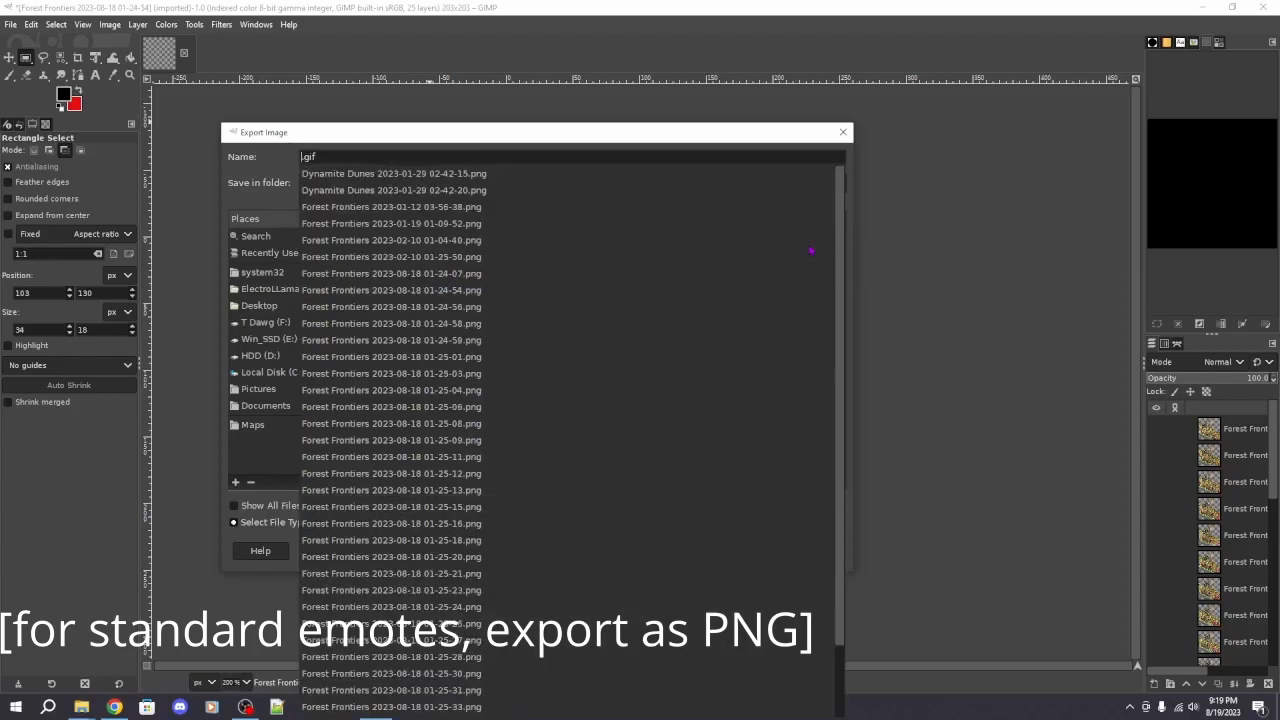
{"action": "type", "text": "raid emote"}
{"action": "key", "text": "Return"}
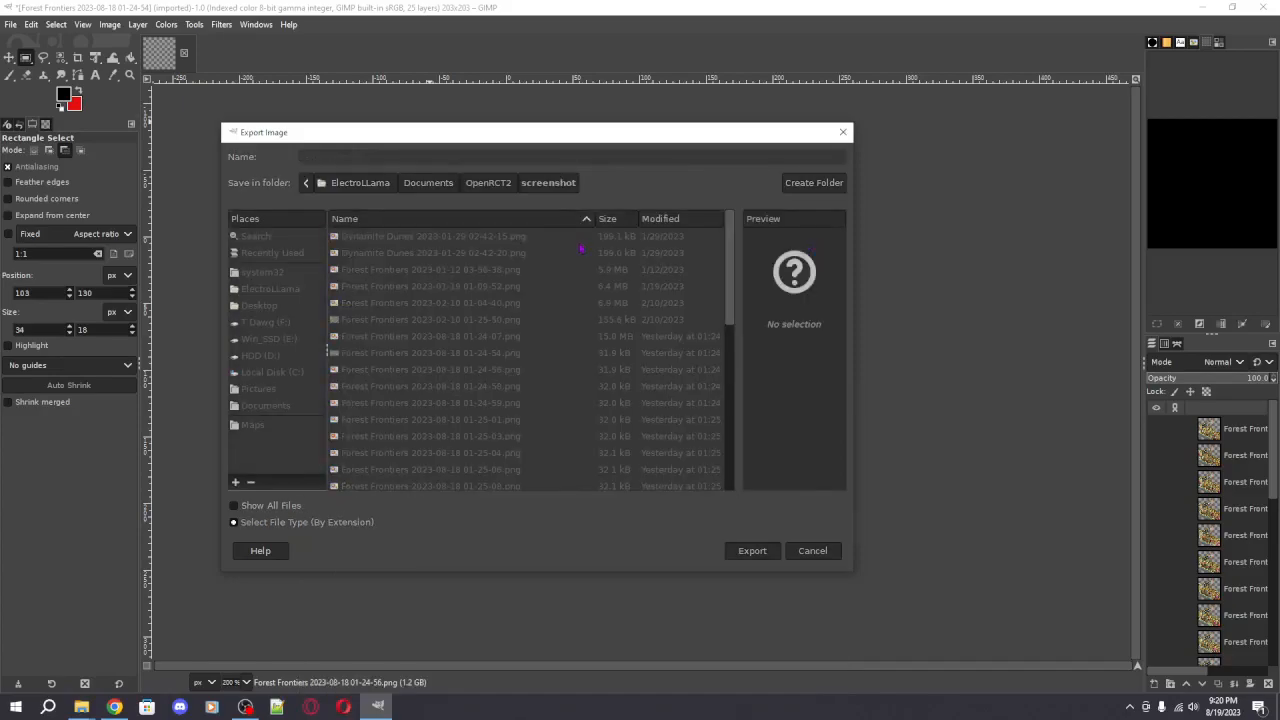
- Export the GIF as an animation with one frame per layer (replace), using the entered delay and disposal for all frames
{"action": "left_click_drag", "start_coordinate": [579, 250], "coordinate": [580, 214]}
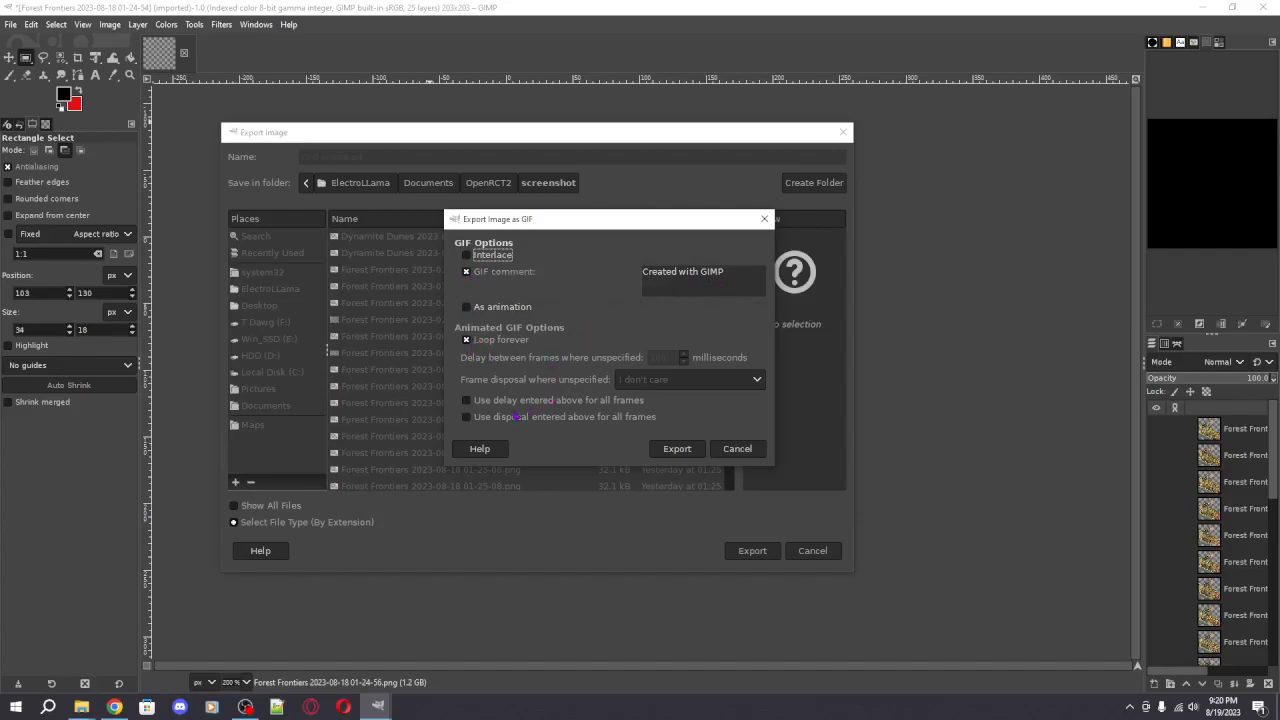
{"action": "left_click", "coordinate": [498, 309]}
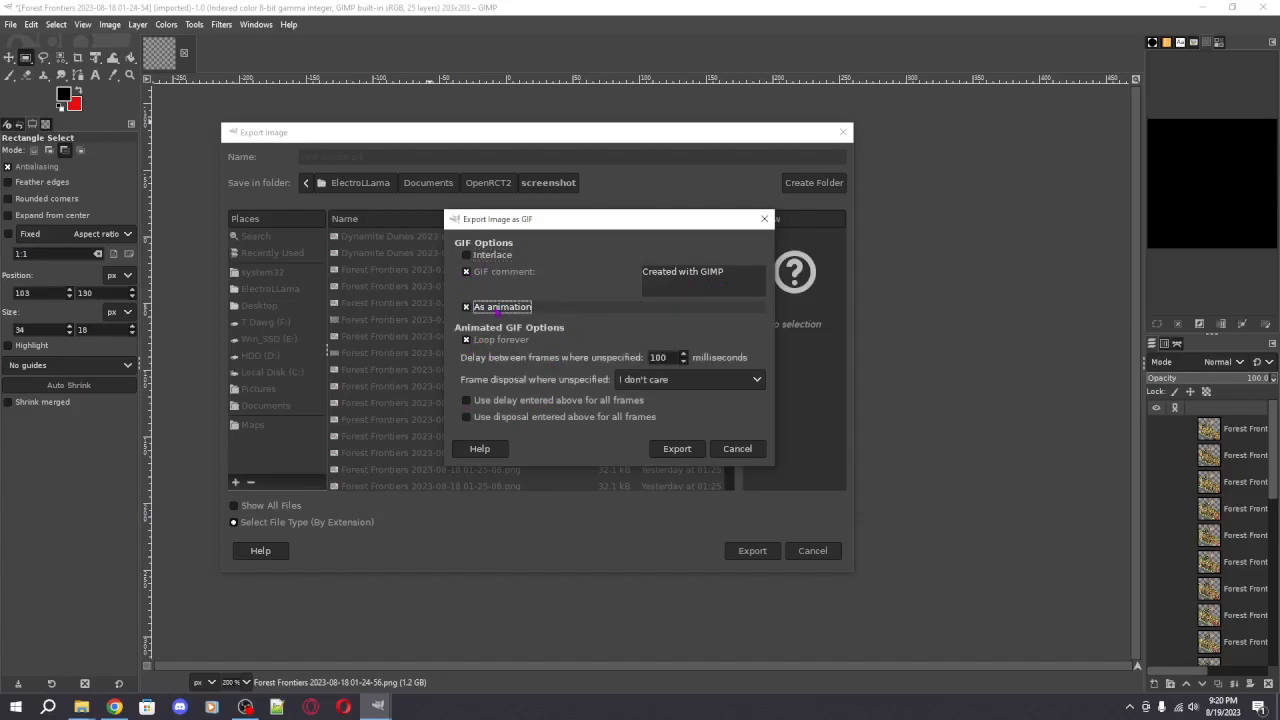
{"action": "left_click", "coordinate": [684, 380]}
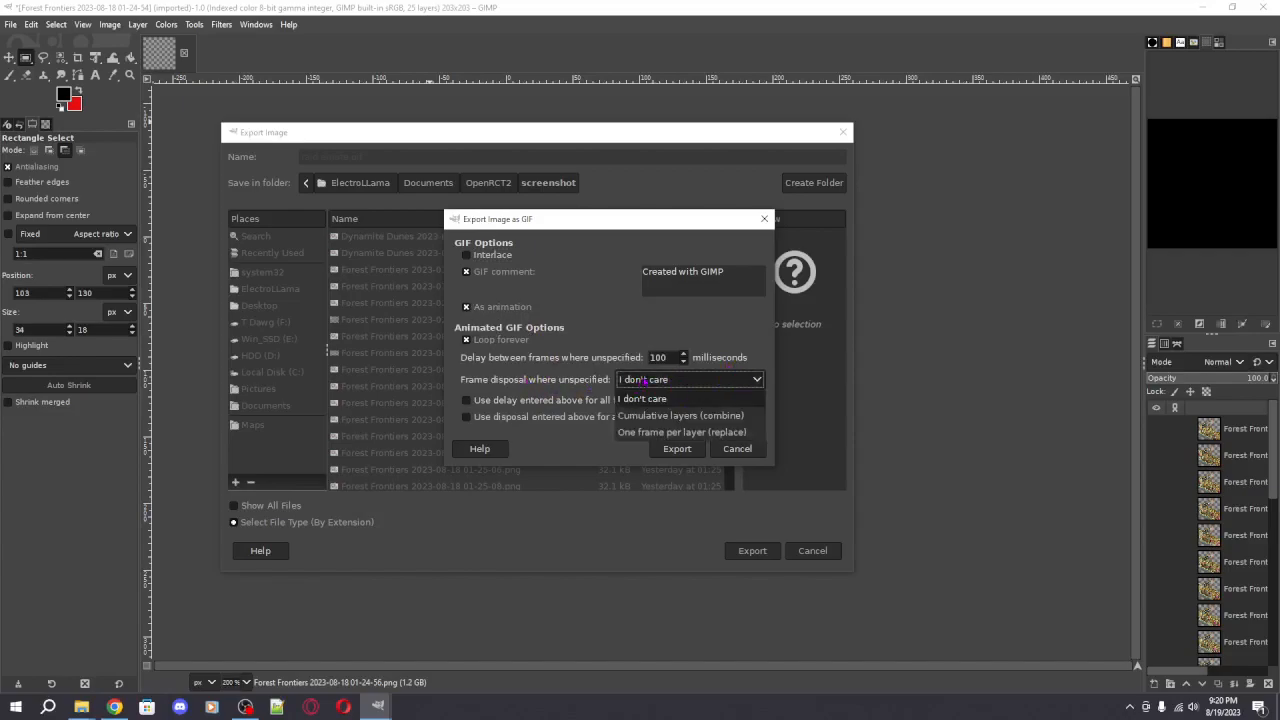
{"action": "left_click", "coordinate": [729, 433]}
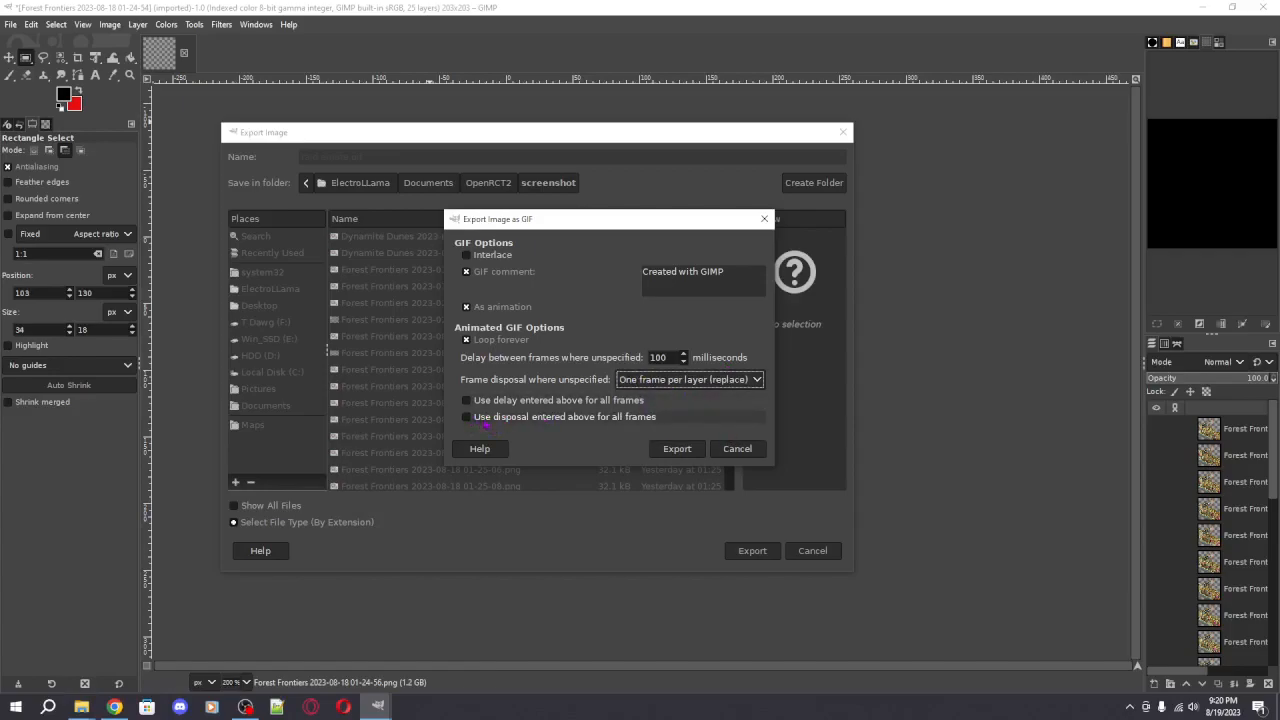
{"action": "left_click", "coordinate": [487, 422]}
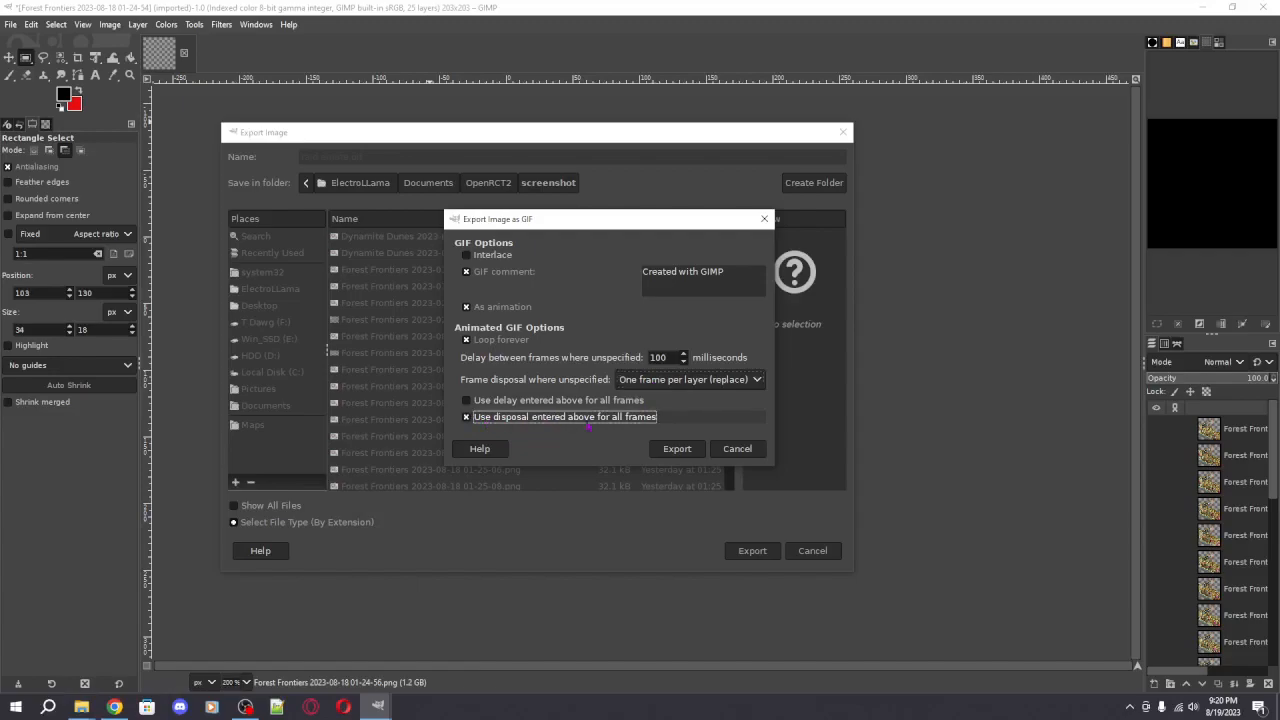
{"action": "left_click", "coordinate": [533, 404]}
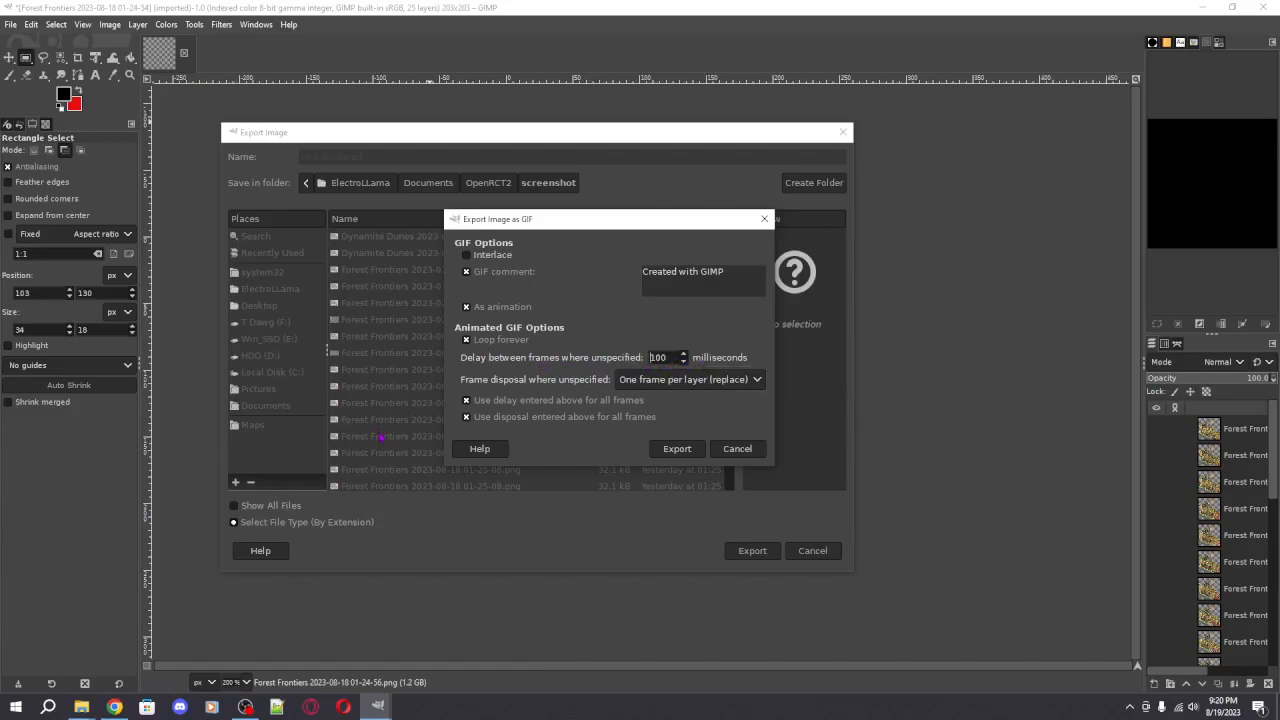
{"action": "left_click", "coordinate": [677, 449]}
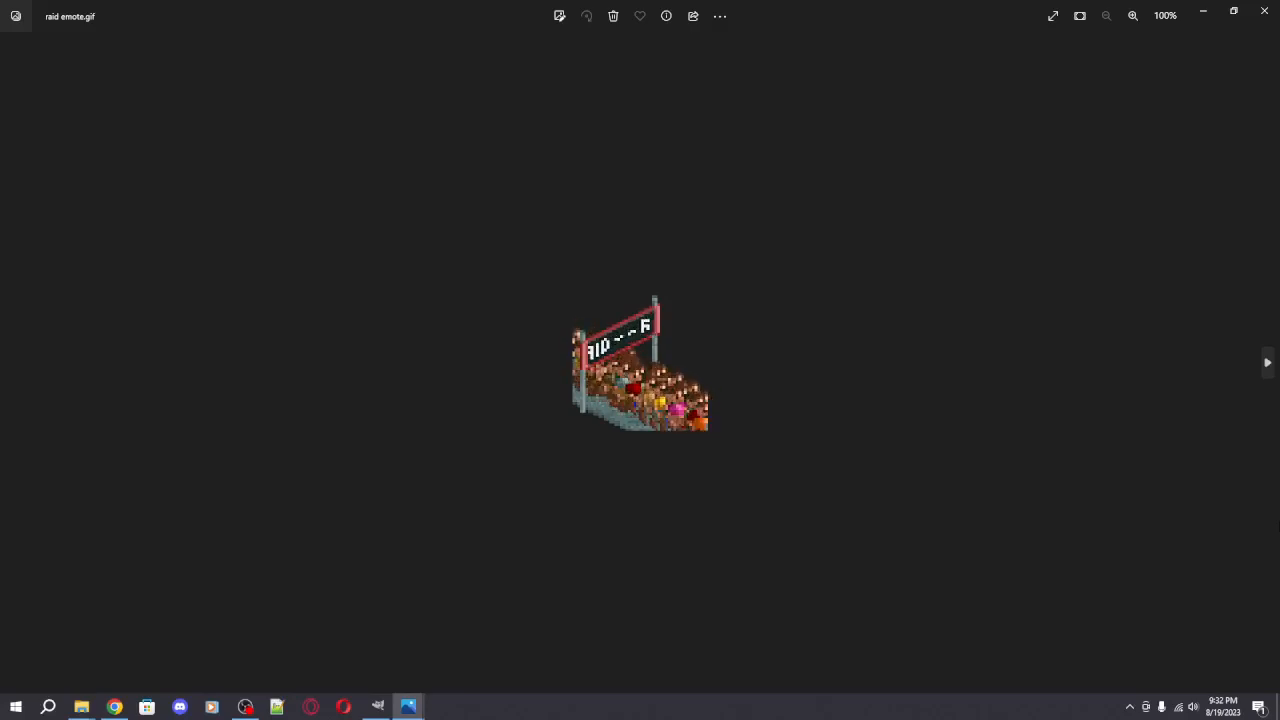
- Compare the playback of raid emote.gif, raid emote_fast.gif and raid emote_quick.gif in the image viewer
{"action": "key", "text": "Right"}
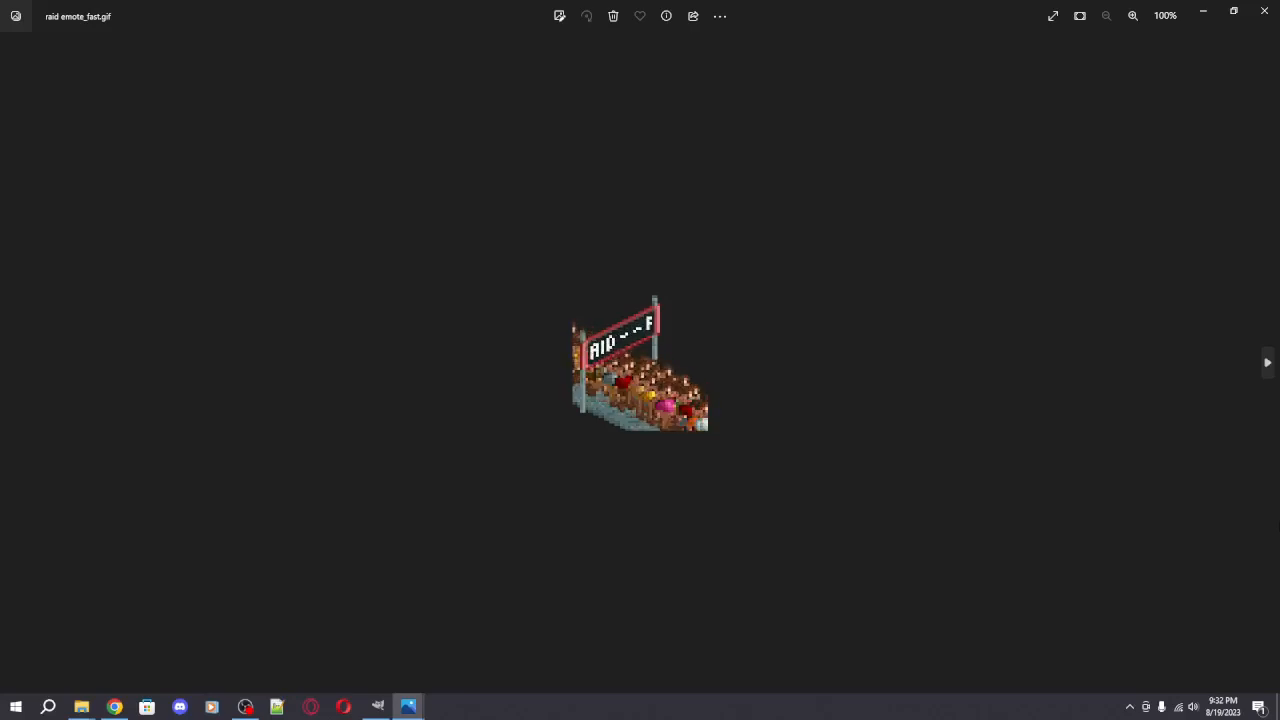
{"action": "key", "text": "Right"}
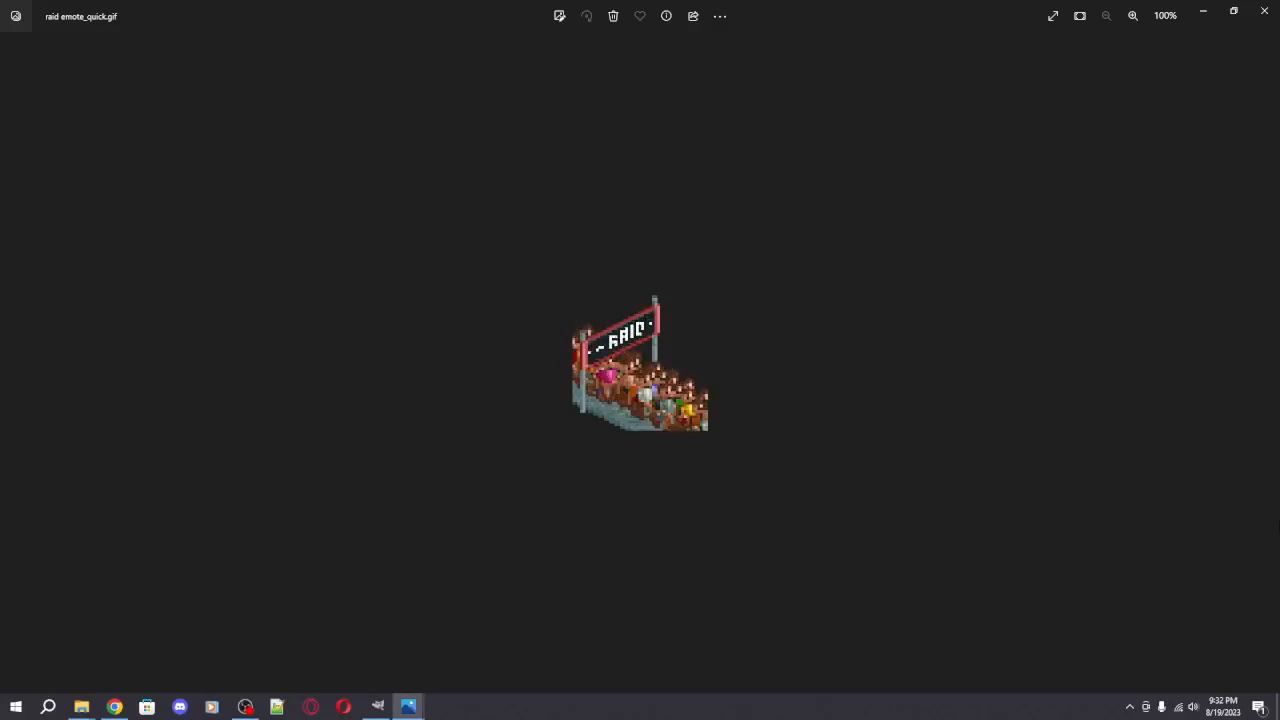
{"action": "key", "text": "Left"}
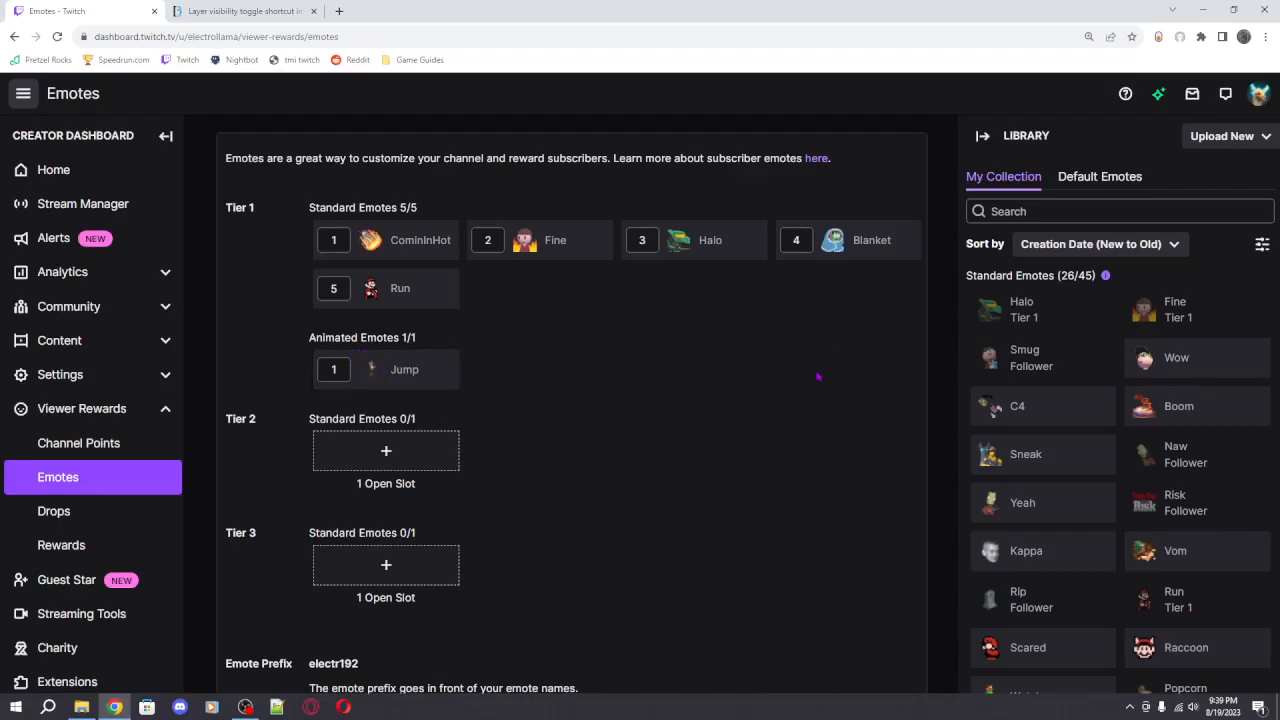
- Examine the upload choices and the standard and animated emotes in the library of Twitch's Creator Dashboard
{"action": "left_click", "coordinate": [1258, 138]}
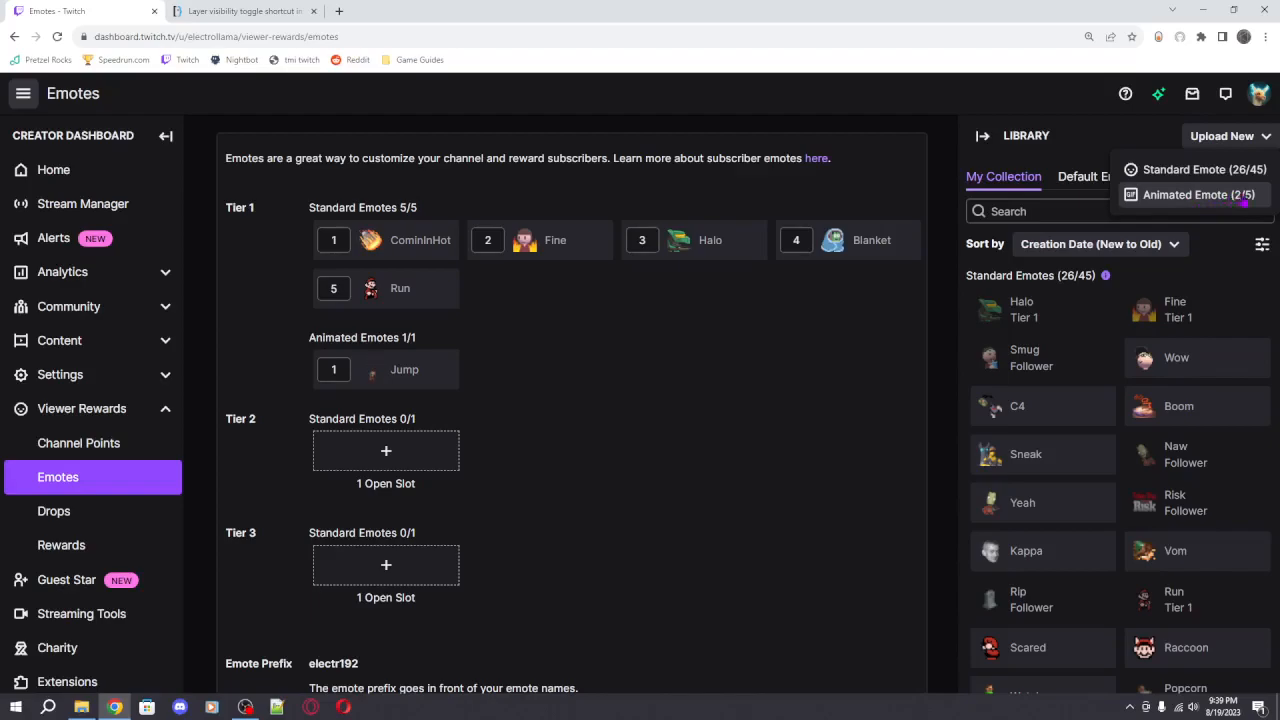
{"action": "mouse_move", "coordinate": [376, 361]}
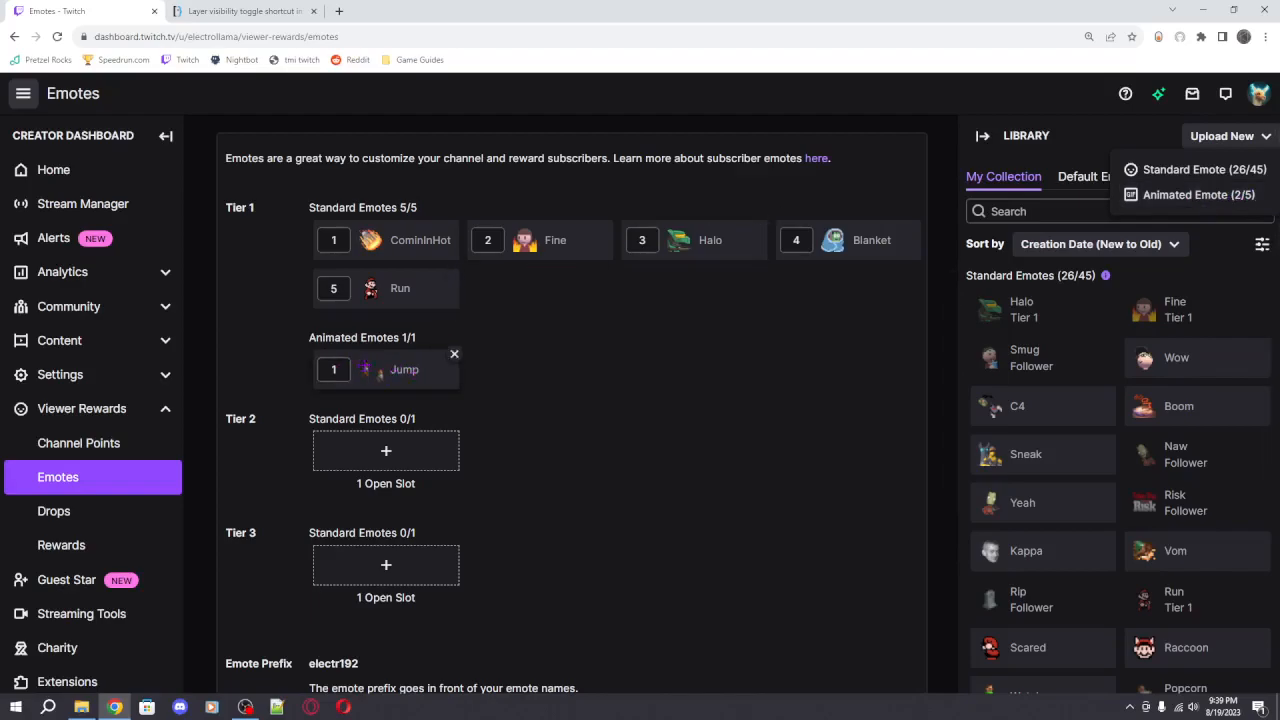
{"action": "scroll", "coordinate": [1207, 458], "scroll_direction": "down", "scroll_amount": 3}
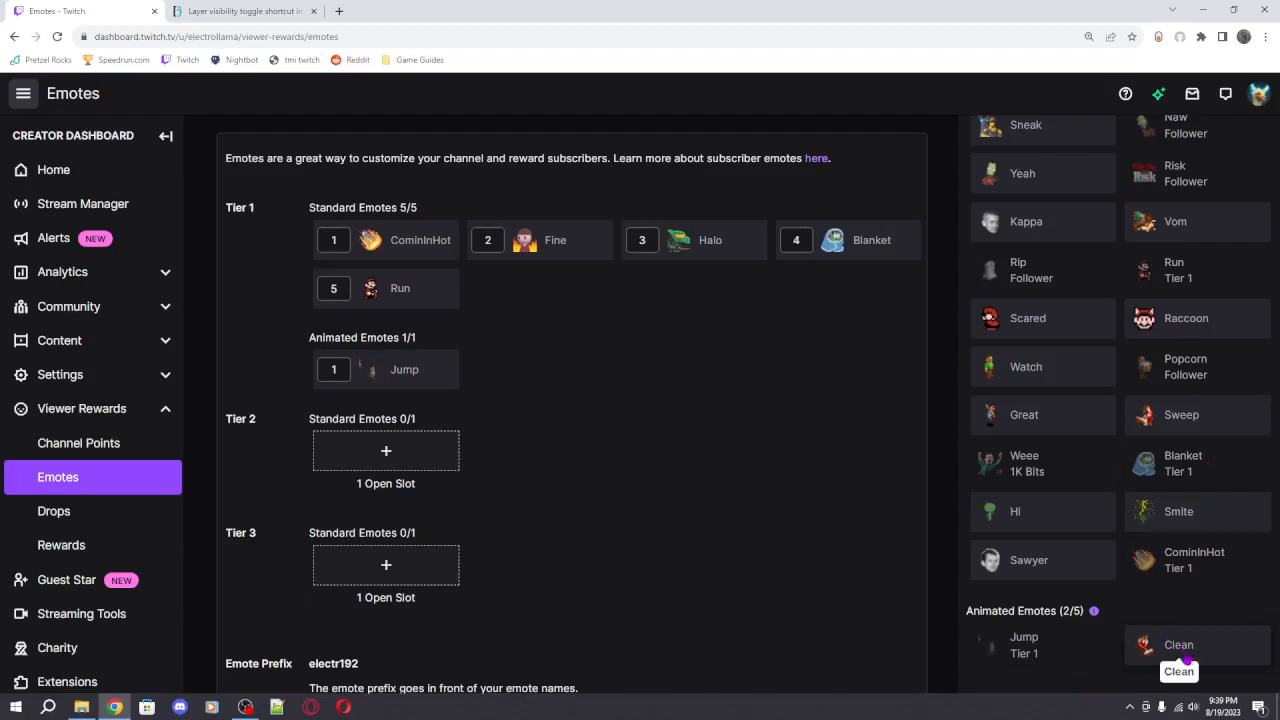
{"action": "scroll", "coordinate": [1230, 433], "scroll_direction": "up", "scroll_amount": 3}
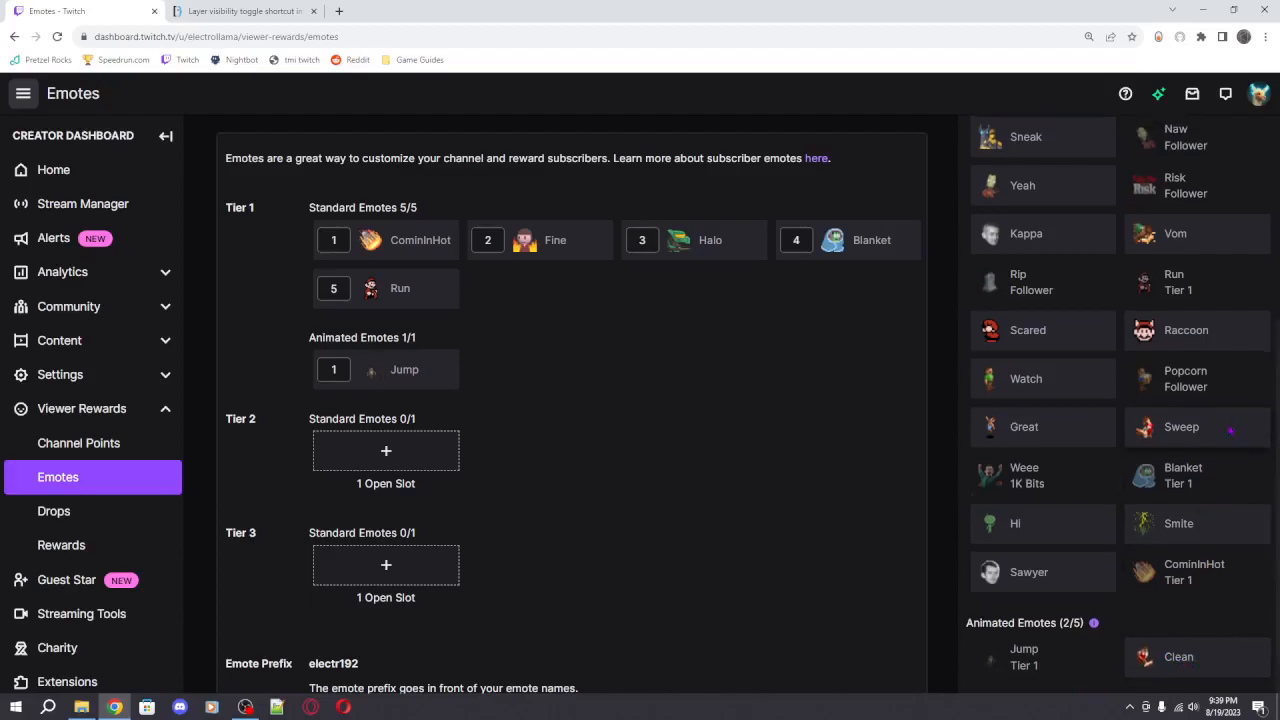
{"action": "scroll", "coordinate": [1230, 433], "scroll_direction": "down", "scroll_amount": 3}
{"action": "scroll", "coordinate": [1230, 433], "scroll_direction": "up", "scroll_amount": 3}
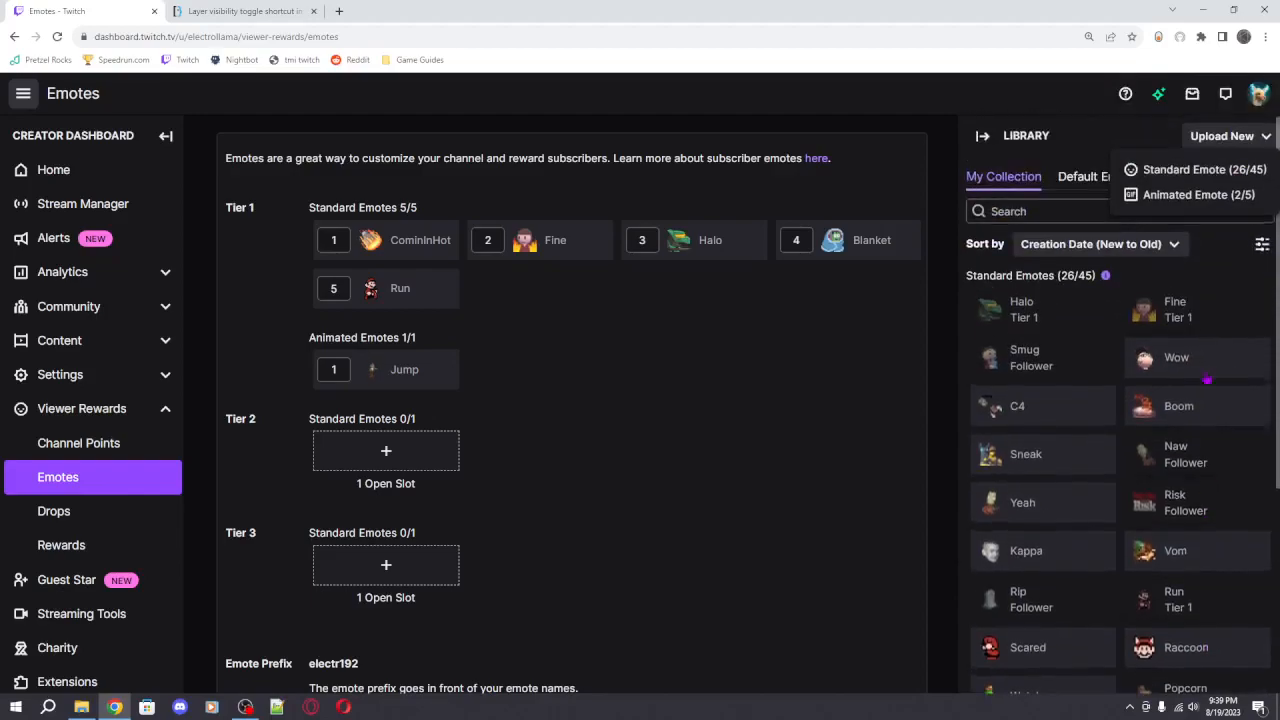
- Start a new animated emote upload from a GIF and choose "raid emote_fast" from the Channel Art emotes folder
{"action": "left_click", "coordinate": [1262, 137]}
{"action": "left_click", "coordinate": [1262, 137]}
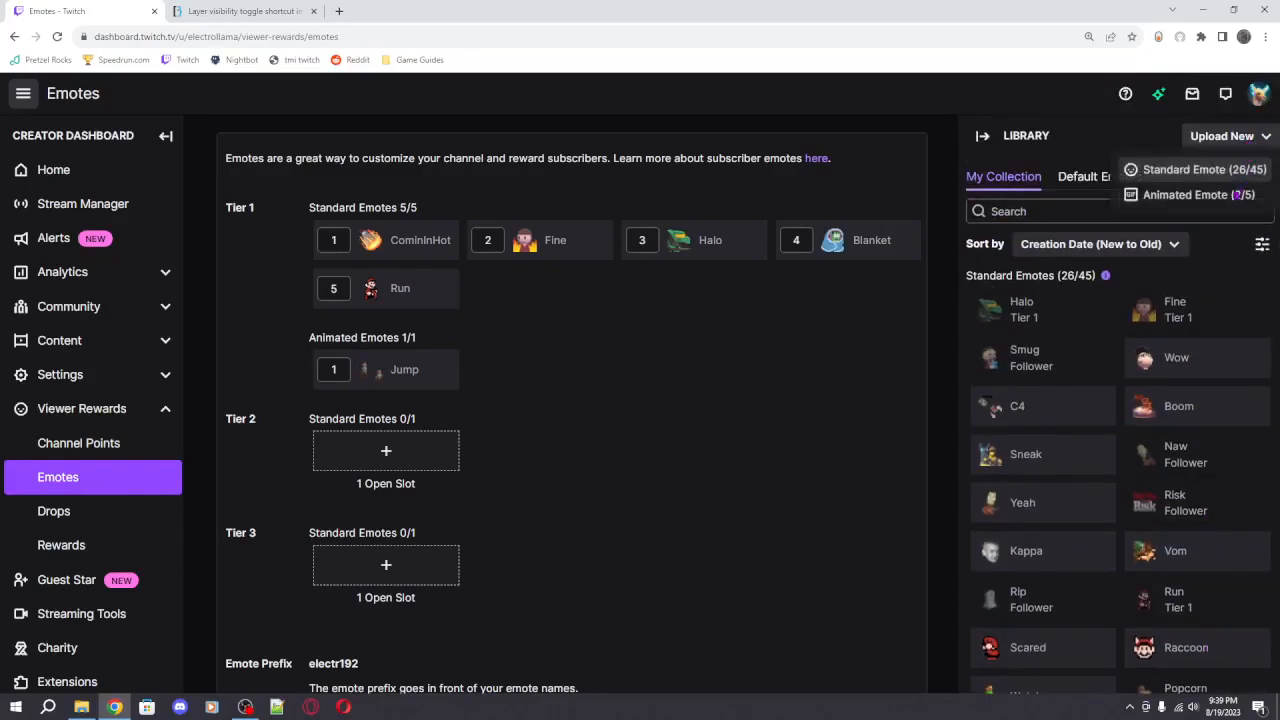
{"action": "left_click", "coordinate": [1200, 195]}
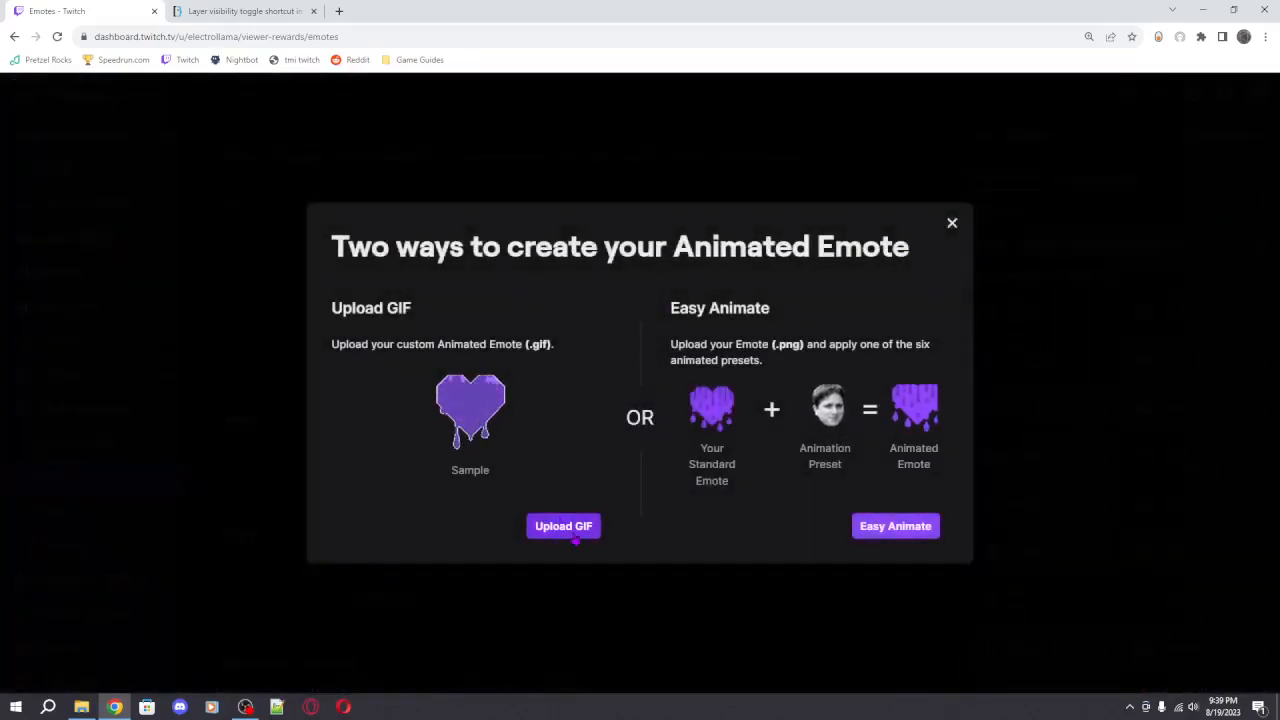
{"action": "left_click", "coordinate": [572, 531]}
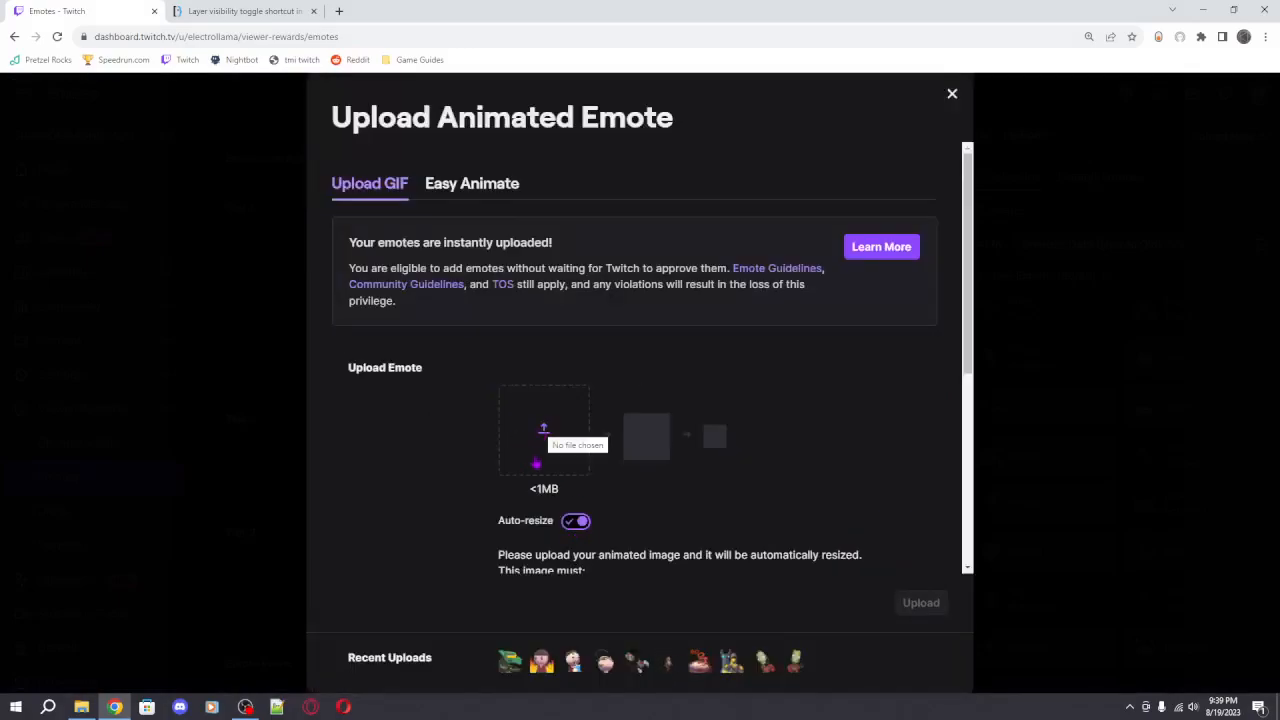
{"action": "left_click", "coordinate": [545, 457]}
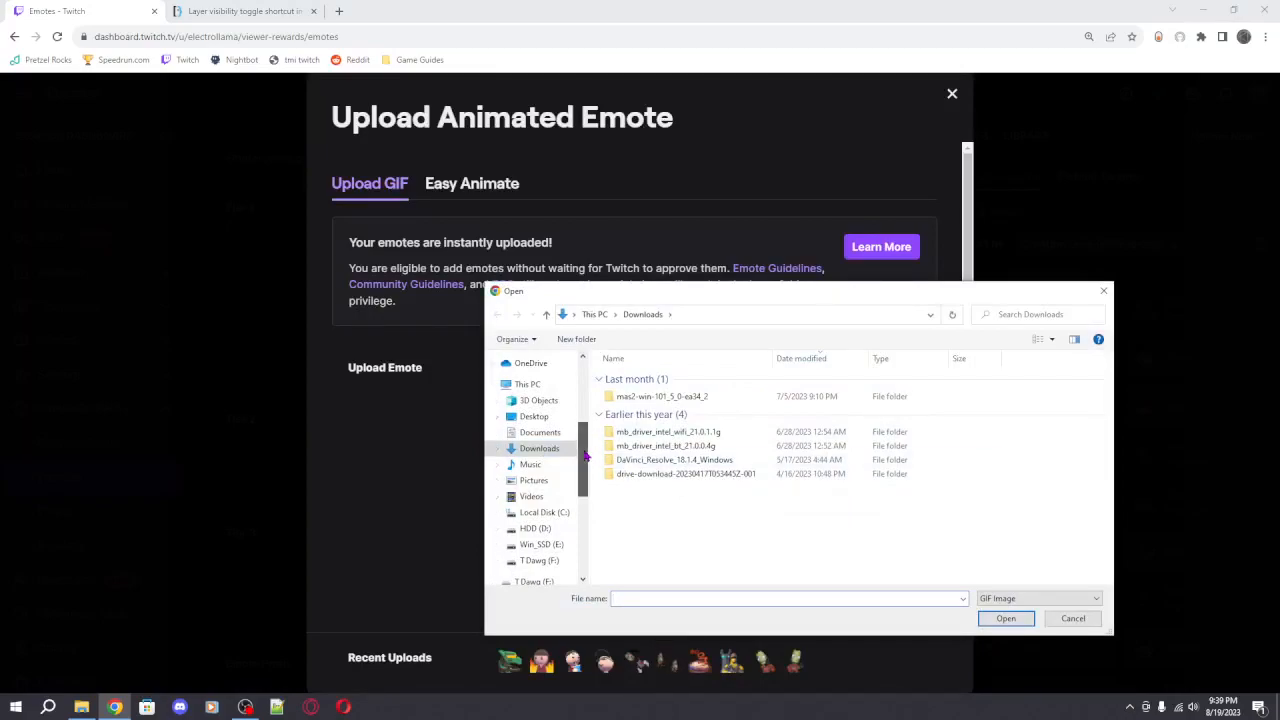
{"action": "left_click_drag", "start_coordinate": [585, 456], "coordinate": [578, 490]}
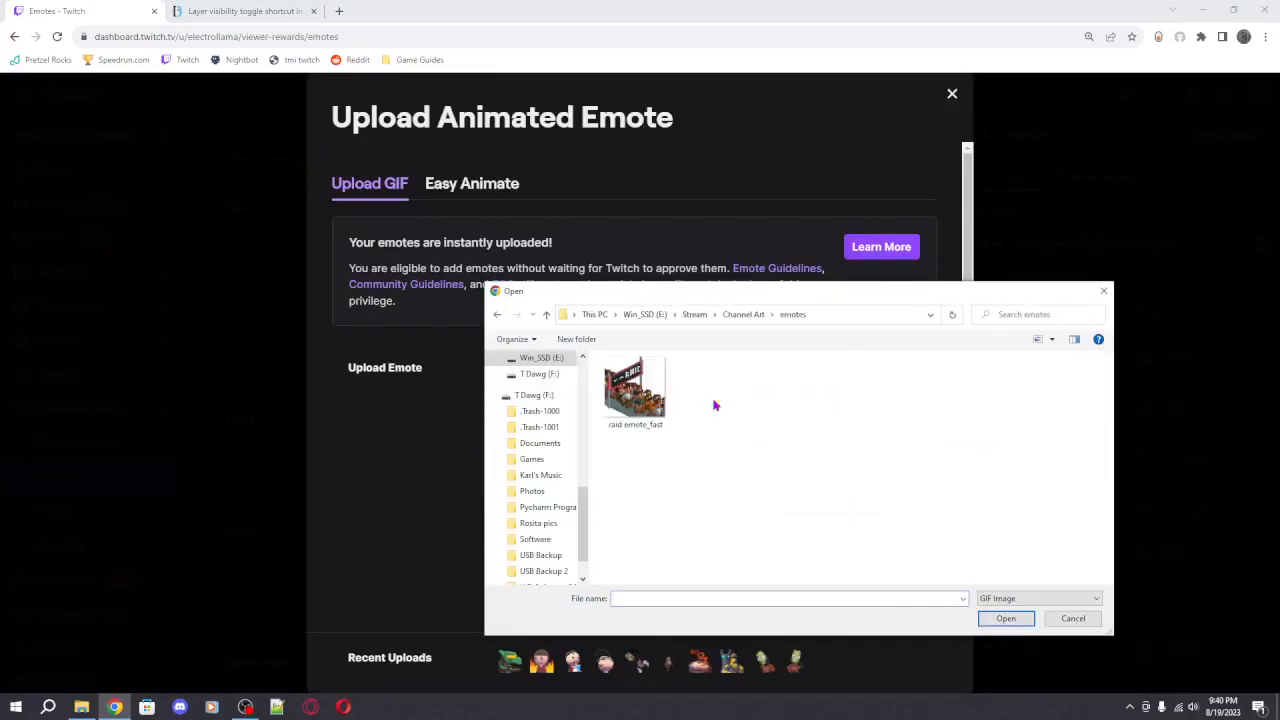
{"action": "left_click", "coordinate": [657, 406]}
{"action": "left_click", "coordinate": [1007, 623]}
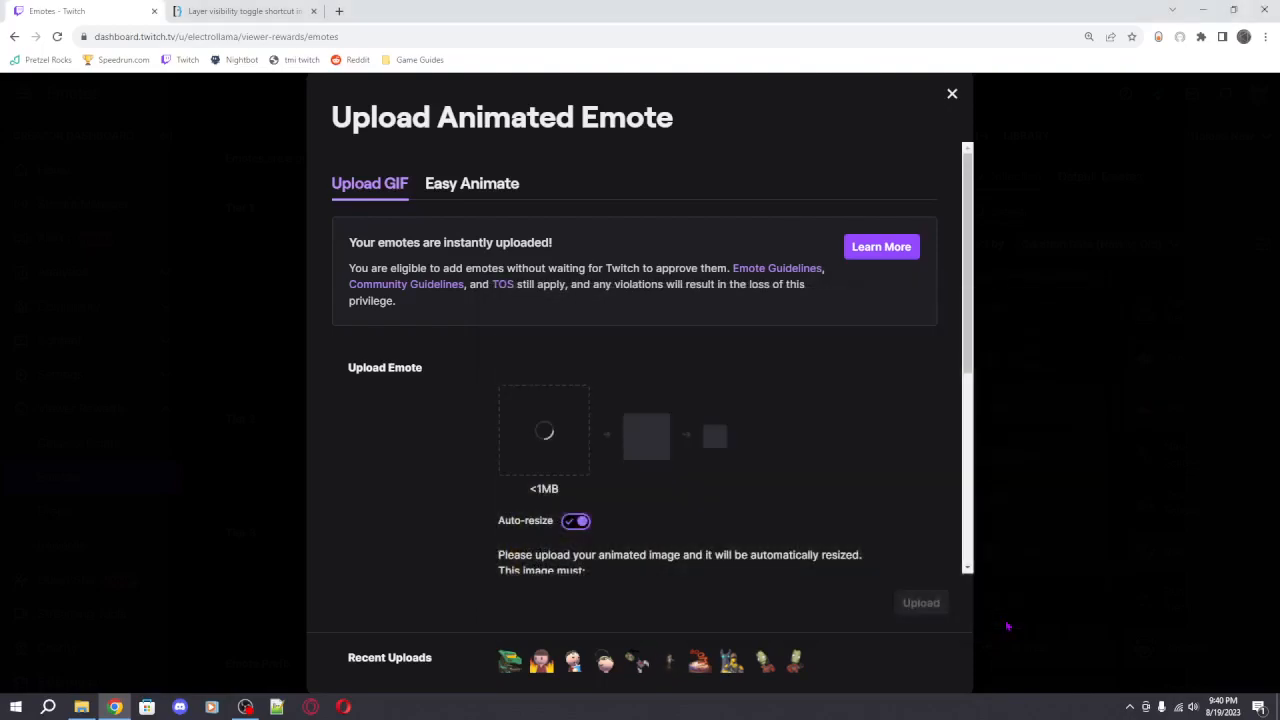